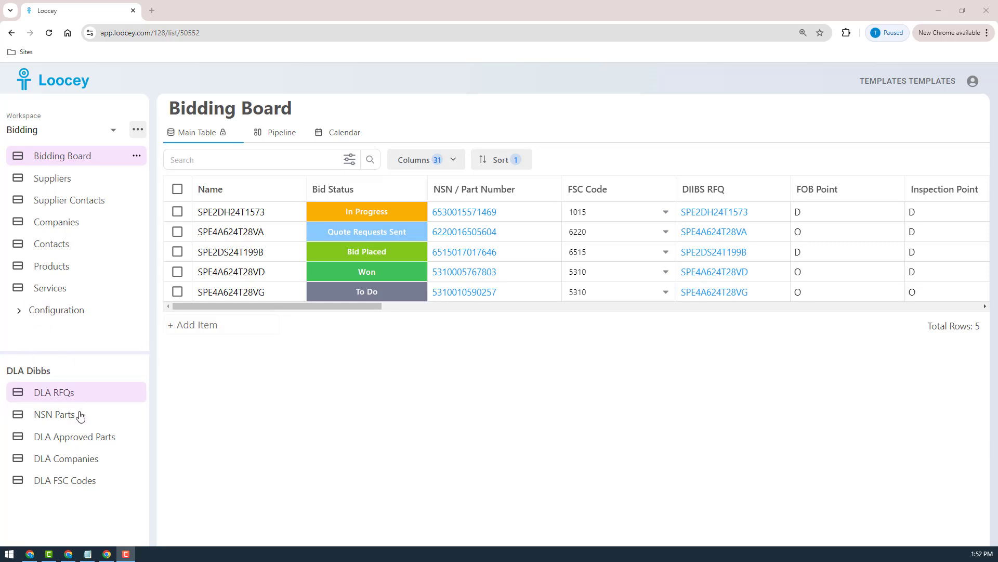
View the DLA FSC Codes, DLA Companies, DLA Approved Parts and NSN Parts lists one after another.
left_click(73, 484)
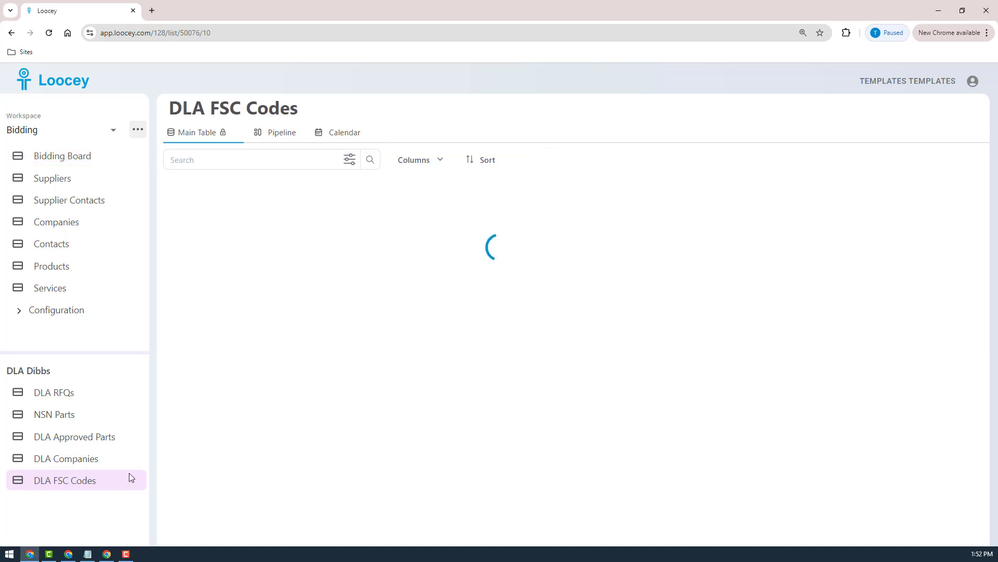
left_click(83, 460)
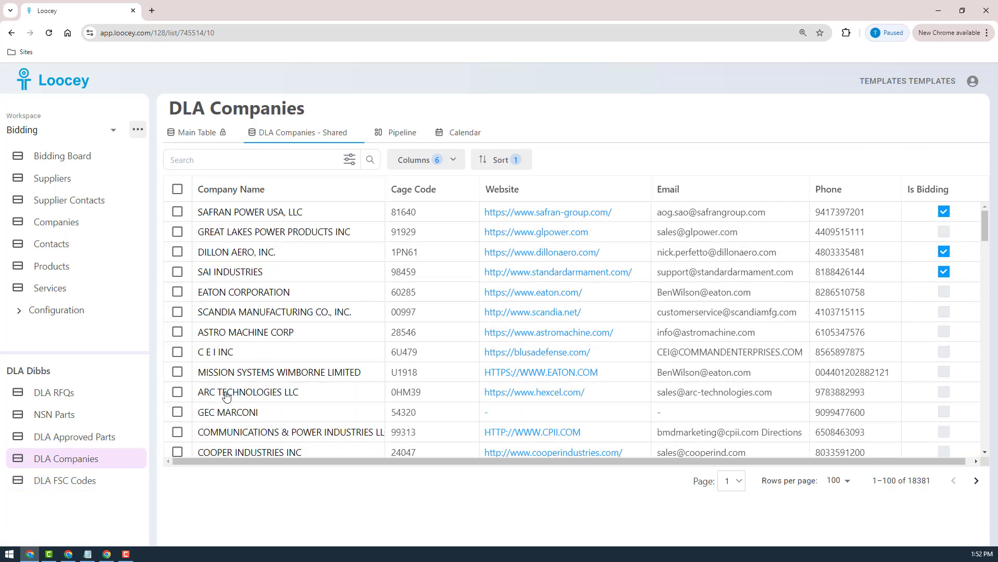
left_click(74, 441)
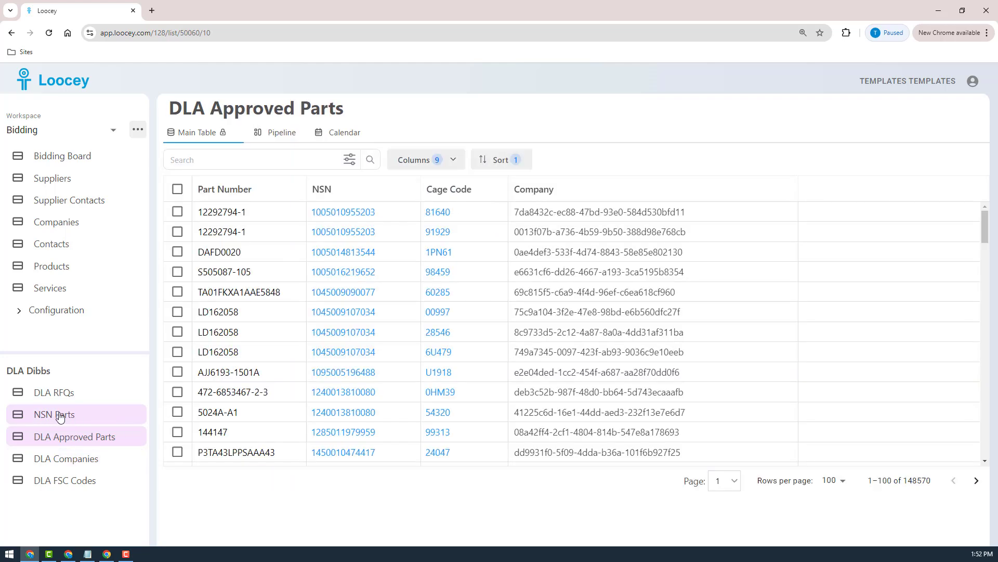
left_click(77, 415)
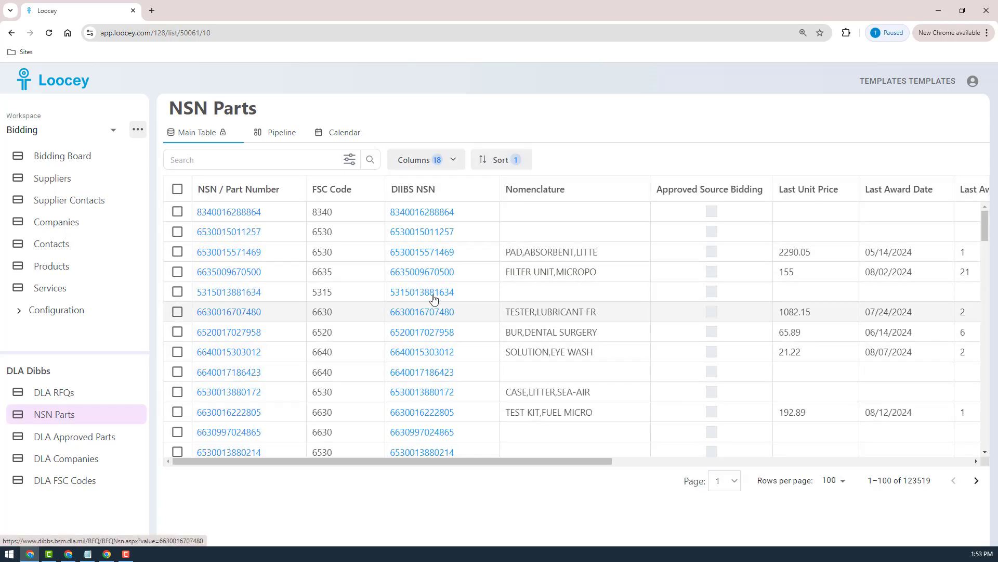
left_click(426, 276)
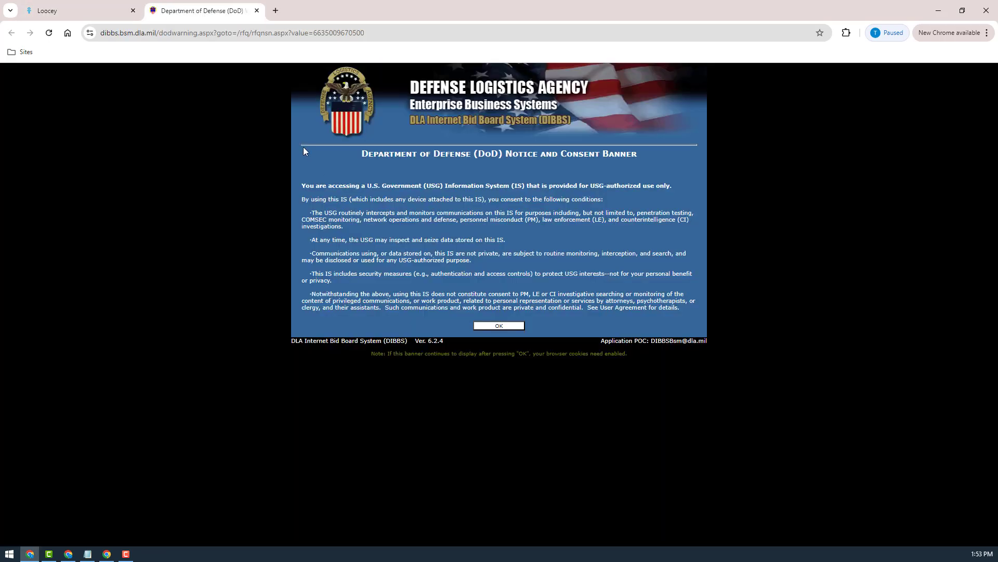
left_click(498, 326)
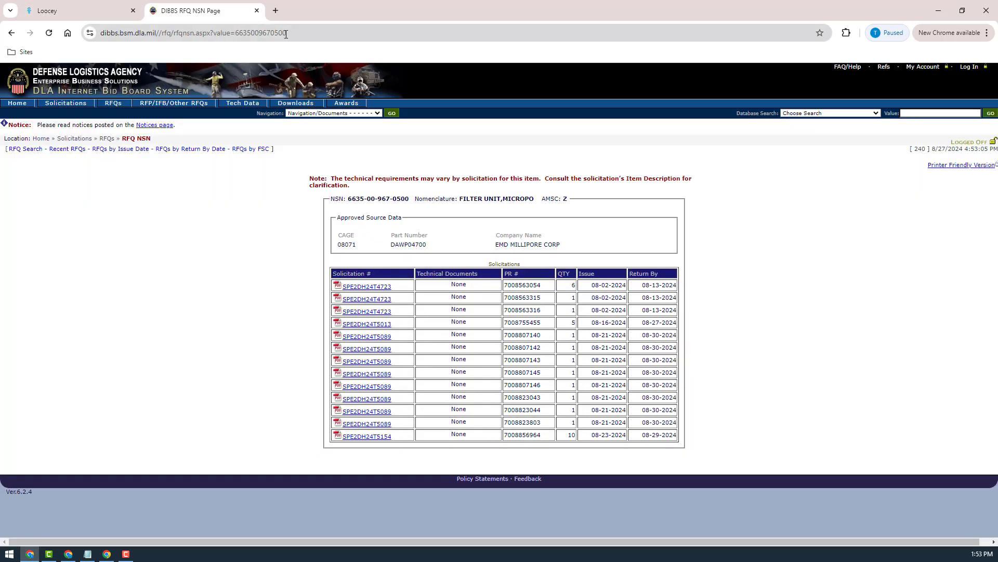
left_click(257, 11)
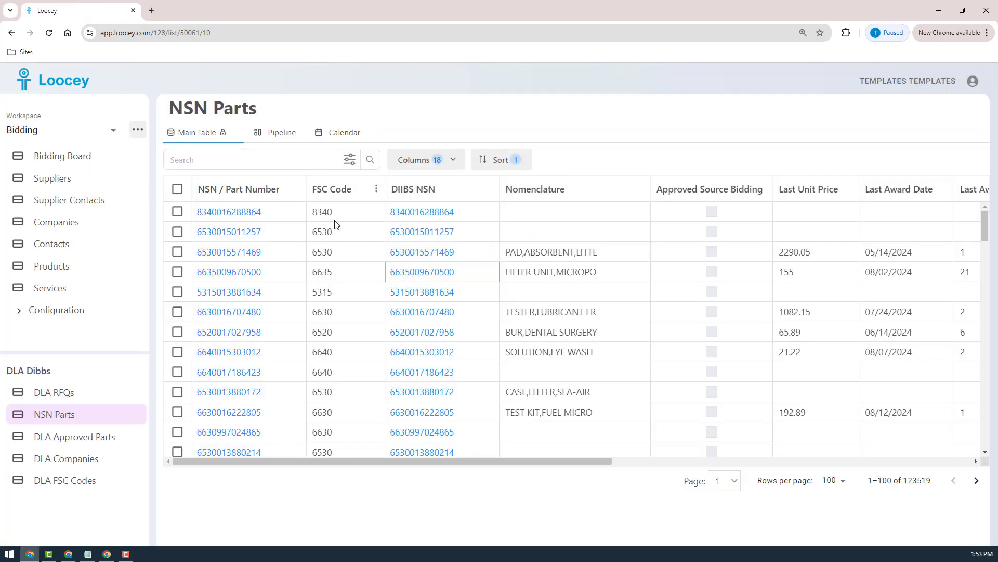
left_click(238, 273)
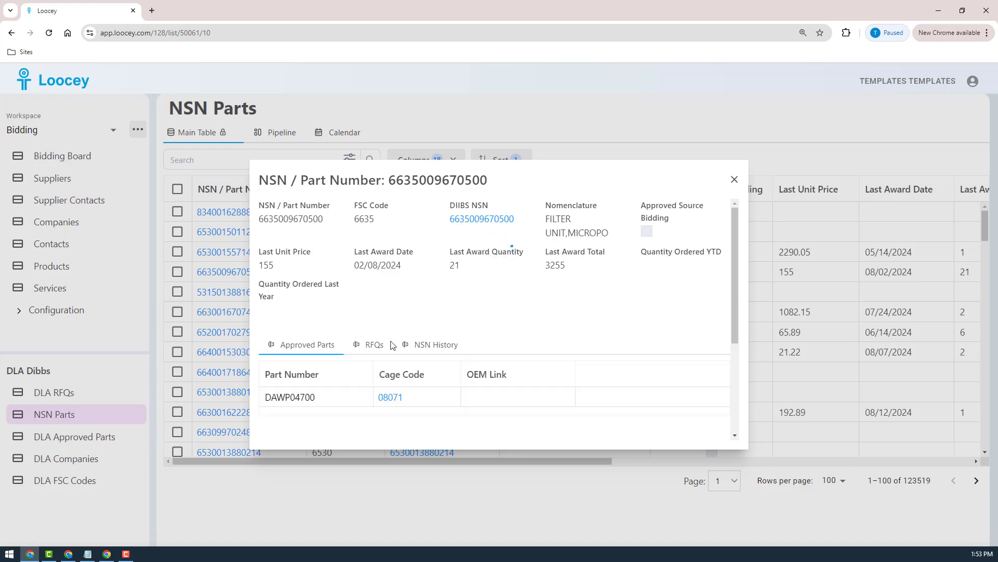
left_click(435, 346)
scroll(597, 308, "down", 5)
scroll(596, 310, "up", 5)
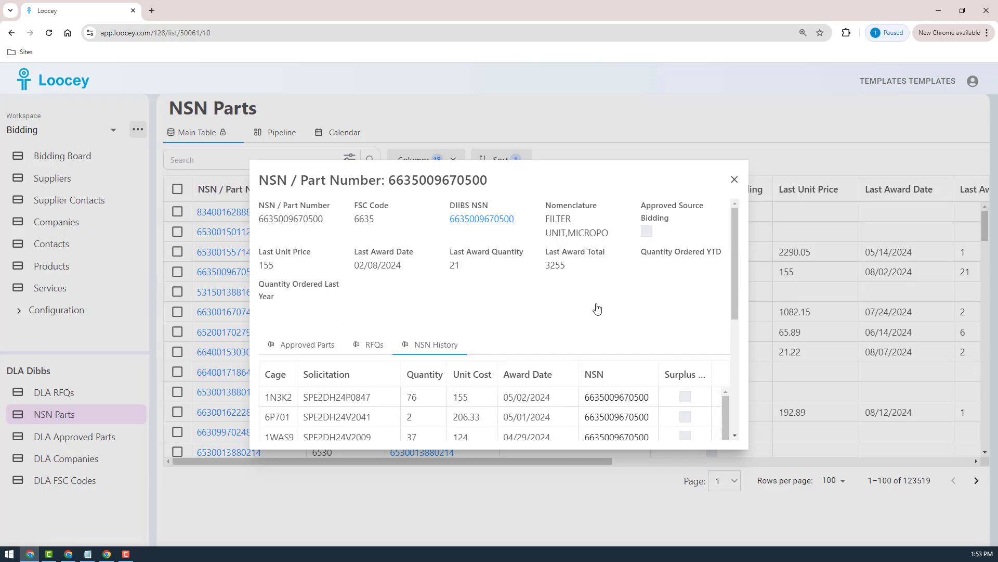
scroll(596, 309, "down", 5)
scroll(597, 310, "up", 5)
left_click(733, 181)
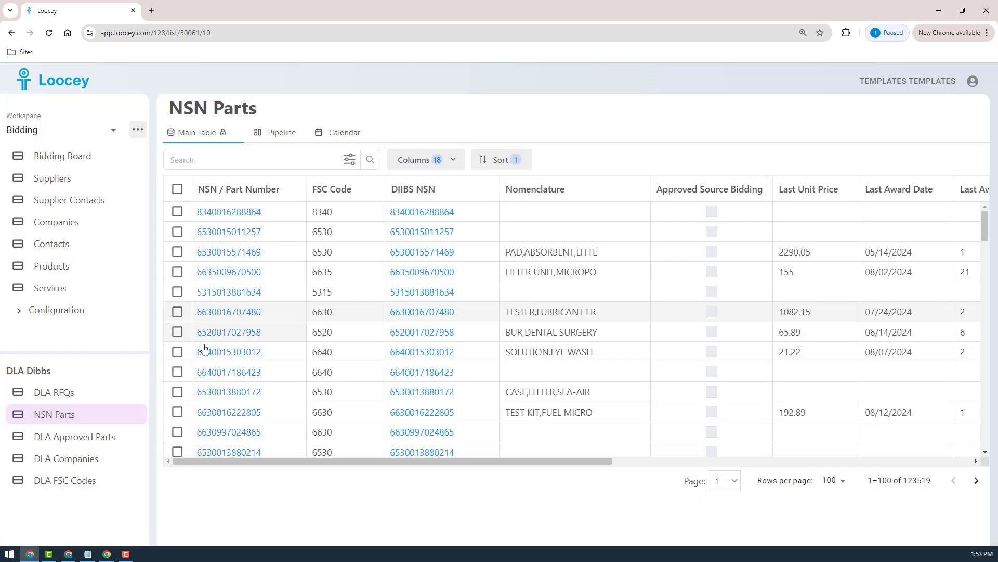
Open the DLA RFQs list, view the DIBBS document for solicitation SPE4A624T28UZ and return to the list.
left_click(47, 397)
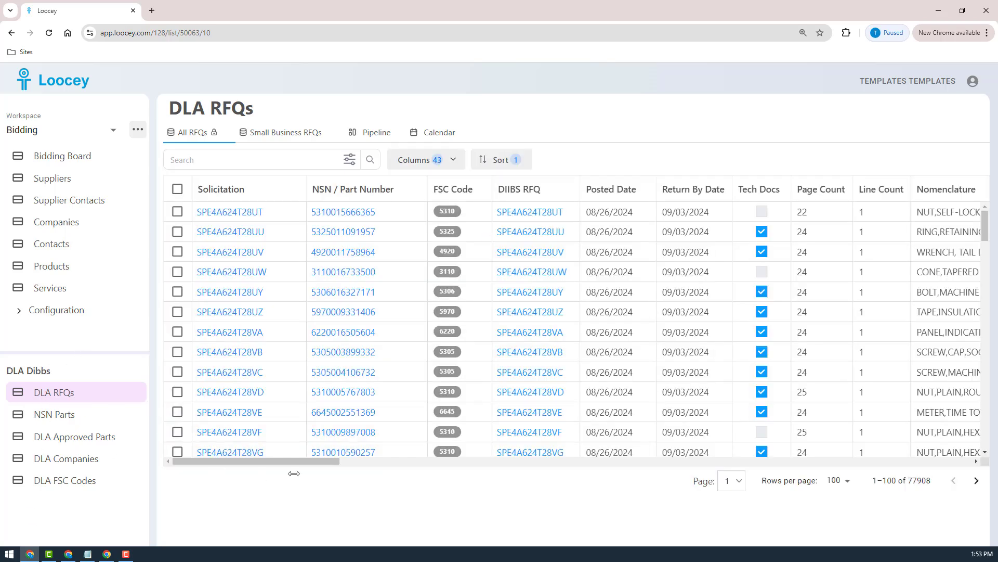
left_click_drag(304, 462, 261, 463)
left_click(519, 314)
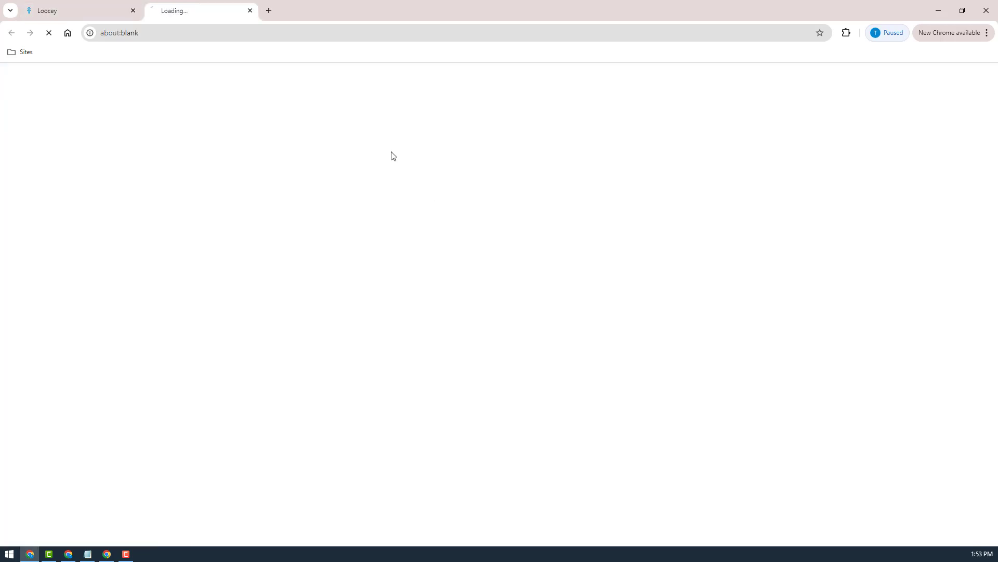
left_click(257, 11)
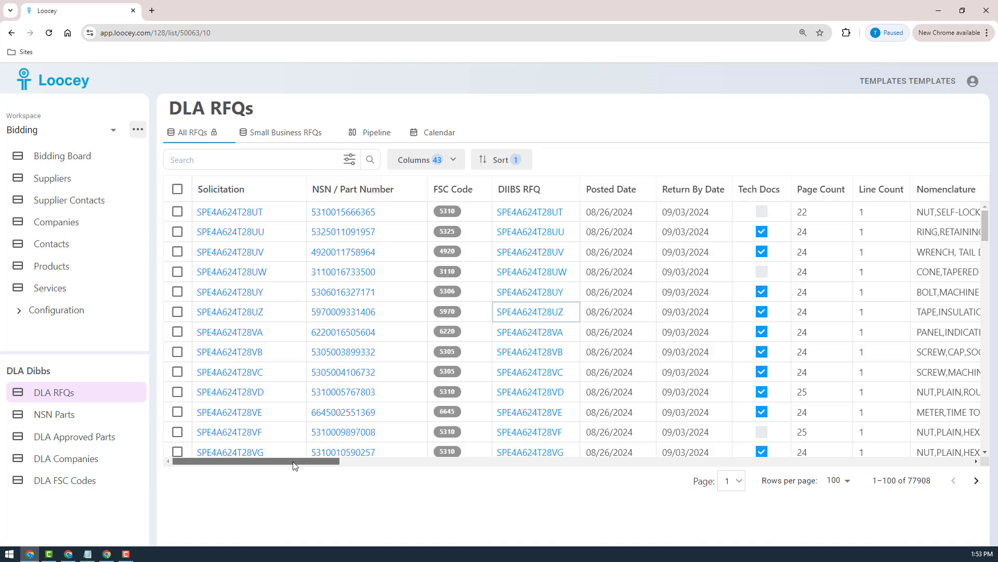
Examine the DLA RFQs across their quantity, unit price, nomenclature, line count and inspection columns and further down the rows.
left_click_drag(294, 462, 471, 468)
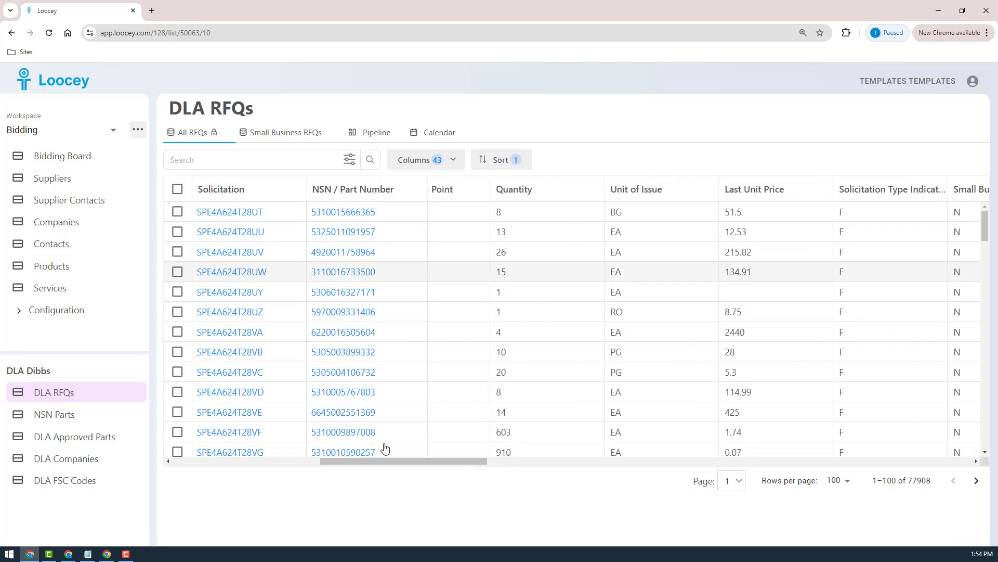
left_click_drag(448, 460, 346, 465)
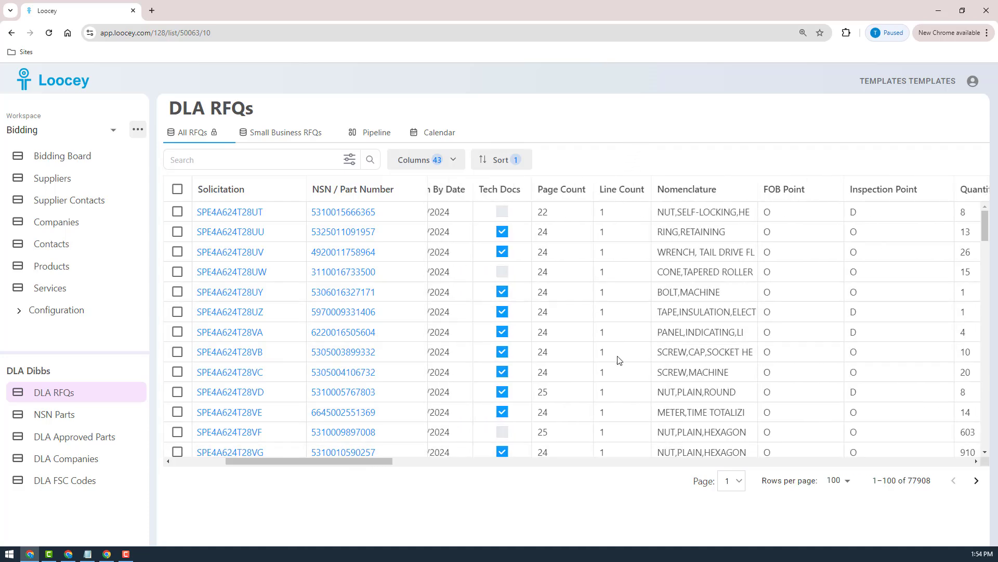
scroll(619, 360, "down", 15)
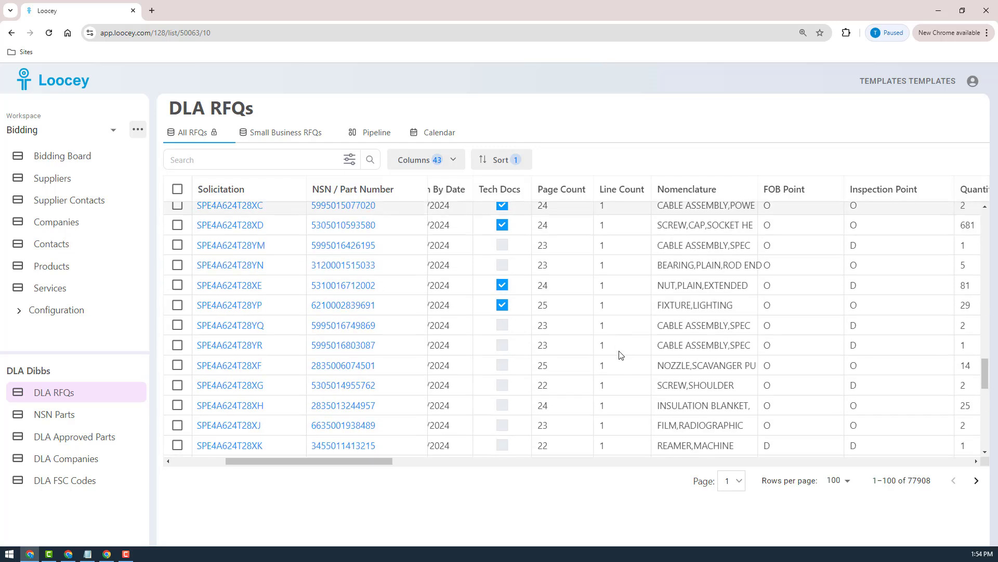
scroll(619, 354, "up", 3)
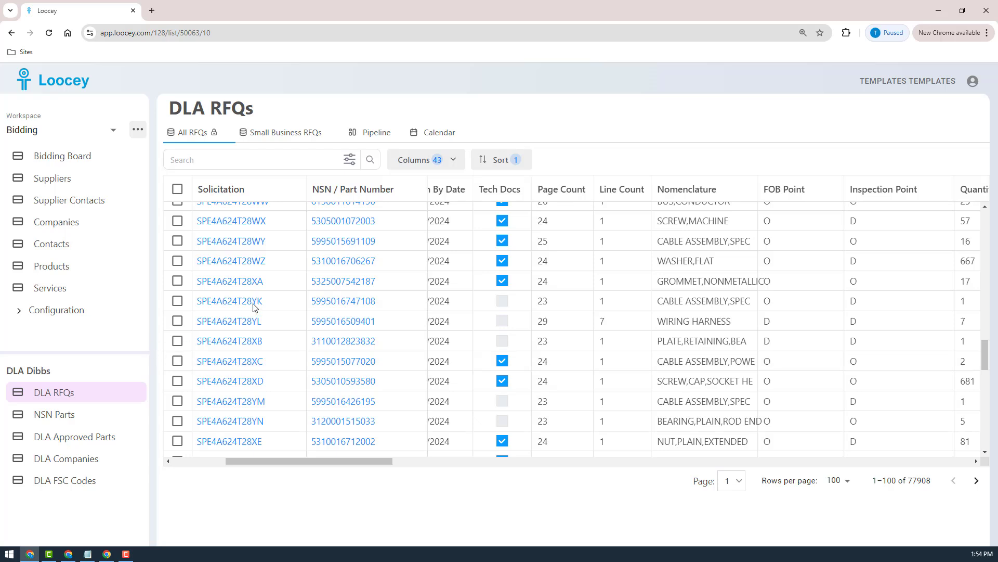
Review the details, quantity and line items of solicitation SPE4A624T28YL in its record, and close the record.
left_click(216, 324)
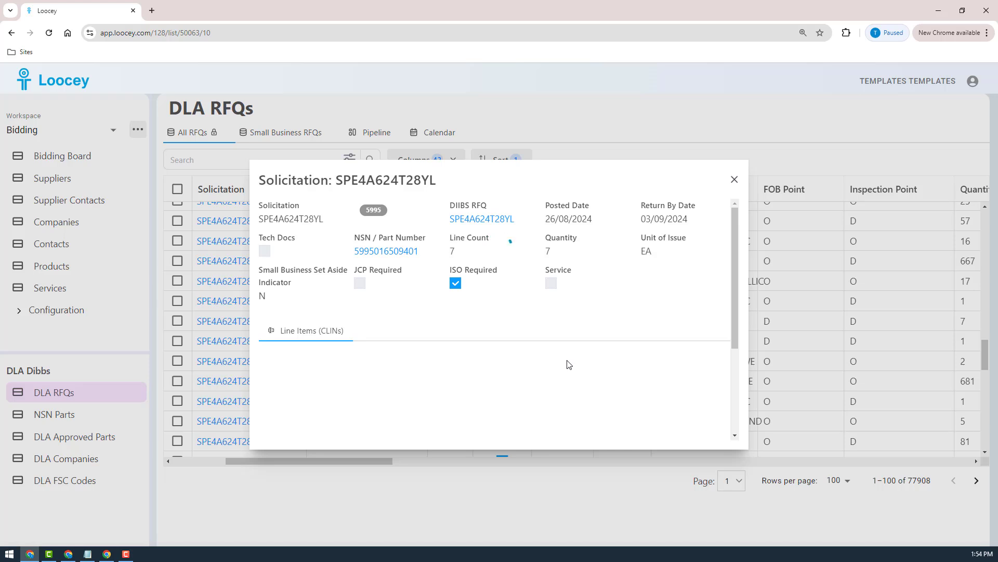
scroll(567, 364, "down", 3)
scroll(567, 366, "up", 3)
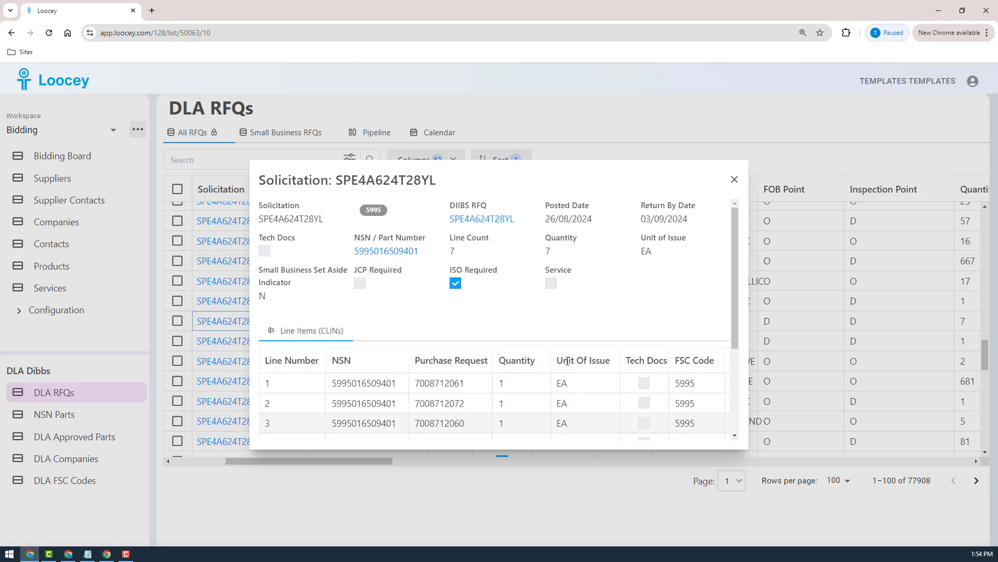
left_click_drag(563, 257, 516, 253)
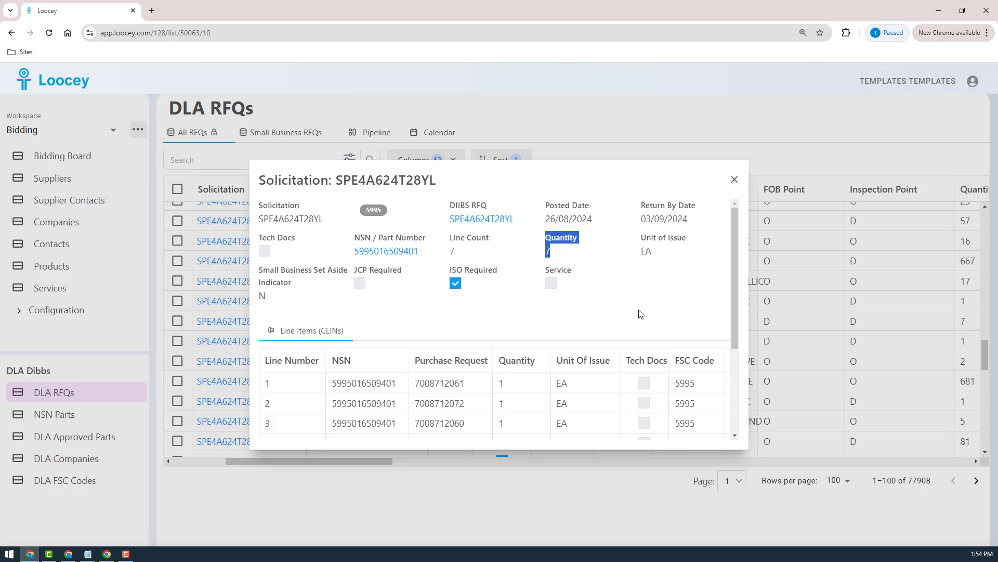
scroll(641, 315, "down", 3)
scroll(520, 333, "up", 3)
left_click(441, 470)
Examine the JCP Required, ISO Required, Service and COTS columns of the RFQs, including the COTS column's description.
left_click_drag(368, 466, 917, 498)
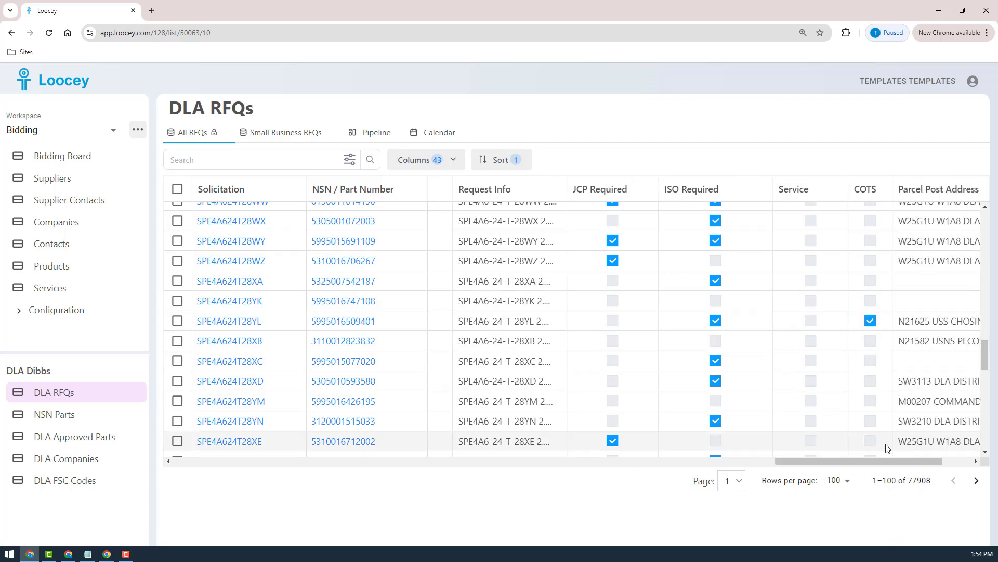
left_click_drag(865, 465, 878, 465)
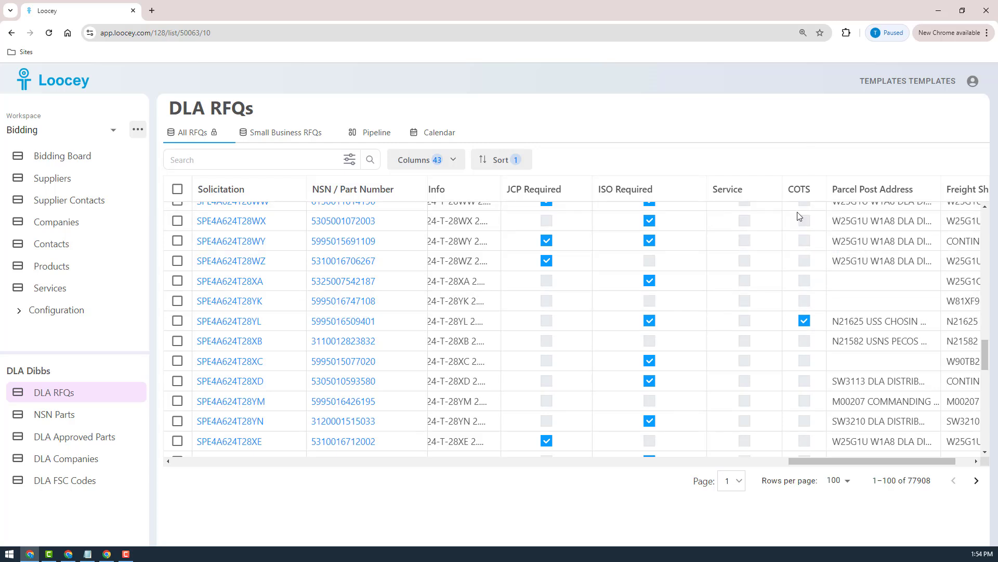
left_click_drag(788, 193, 798, 309)
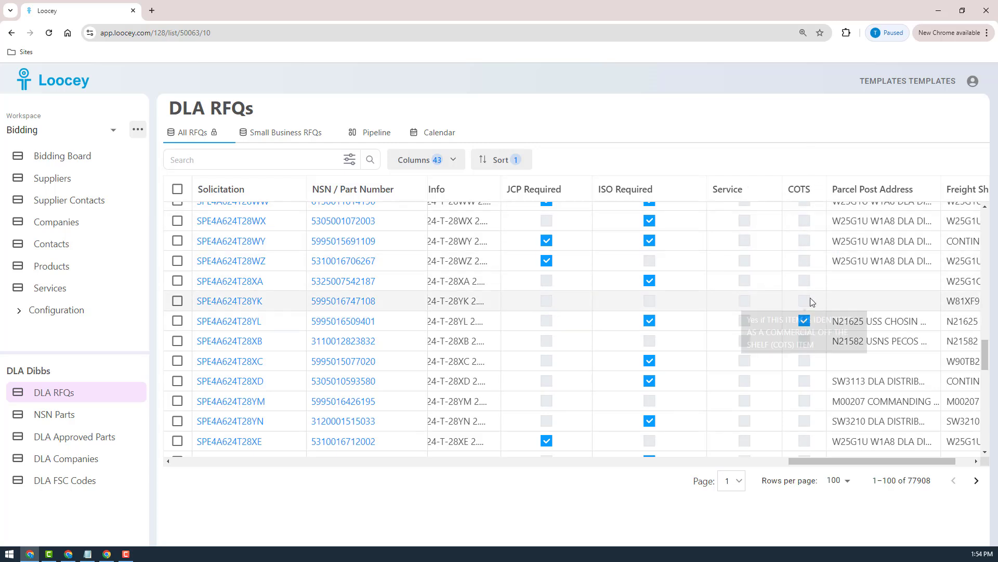
left_click(805, 321)
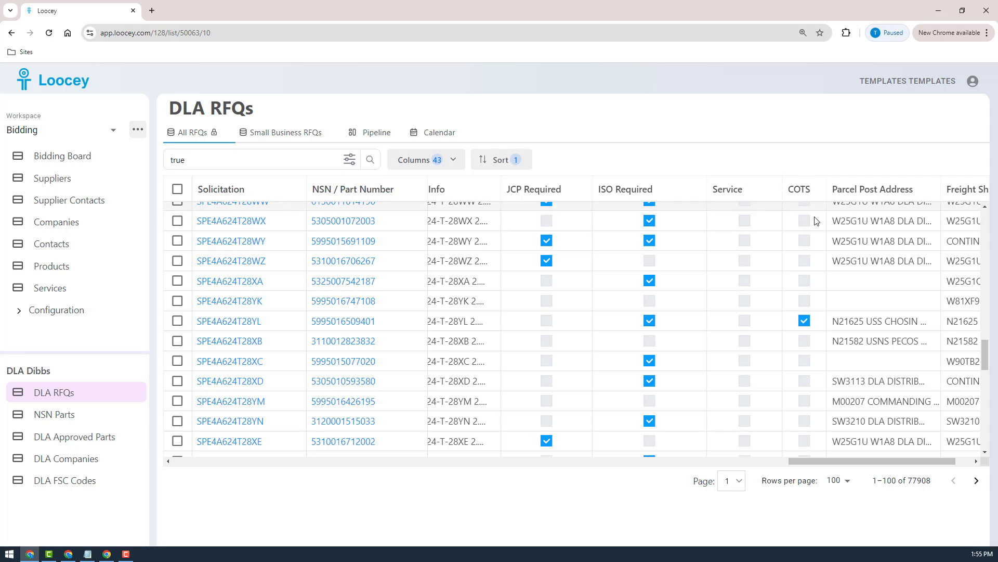
Search the RFQs for "true" in the COTS column only, removing all other search columns.
left_click(347, 163)
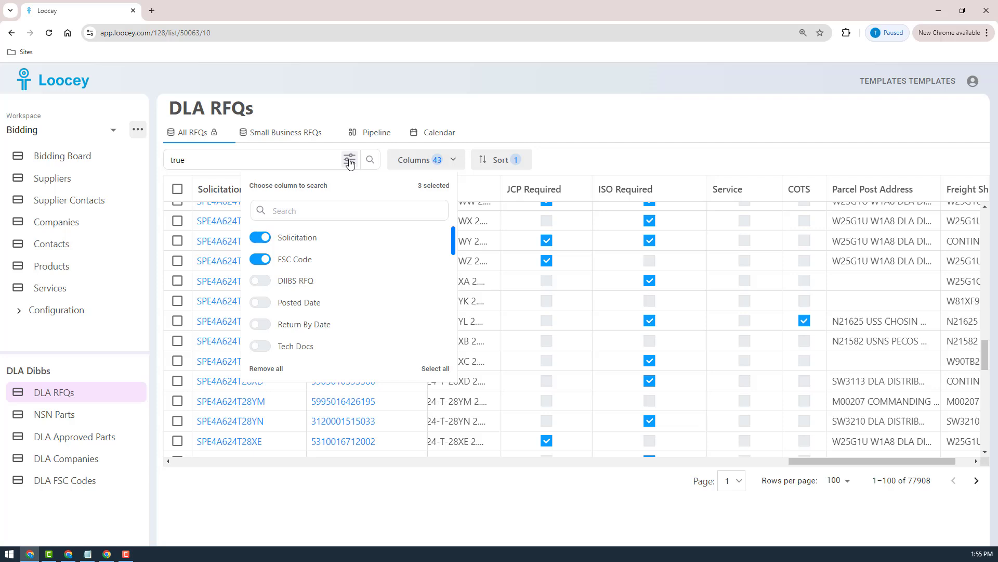
left_click(279, 371)
type("cots")
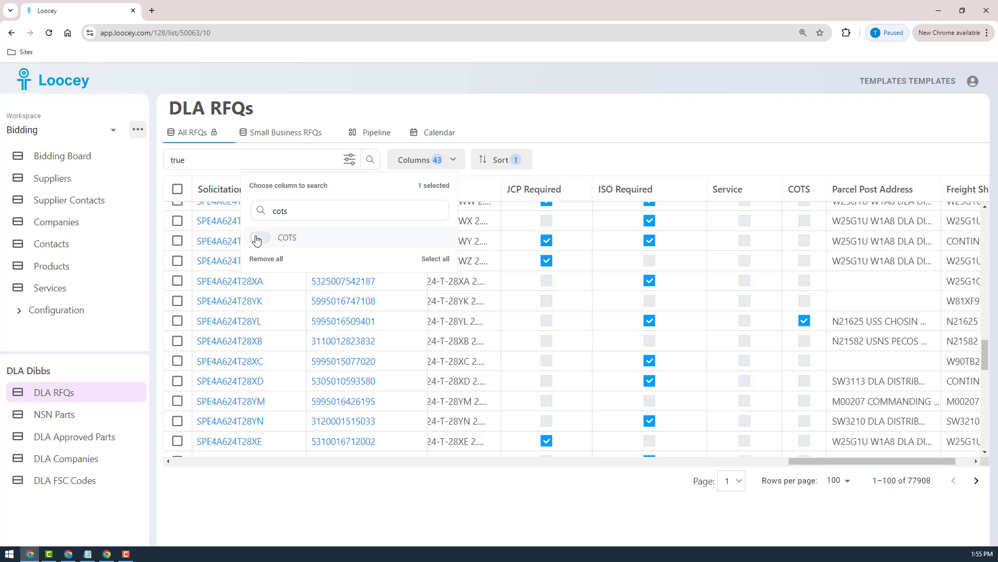
left_click(258, 239)
left_click(372, 162)
left_click(374, 164)
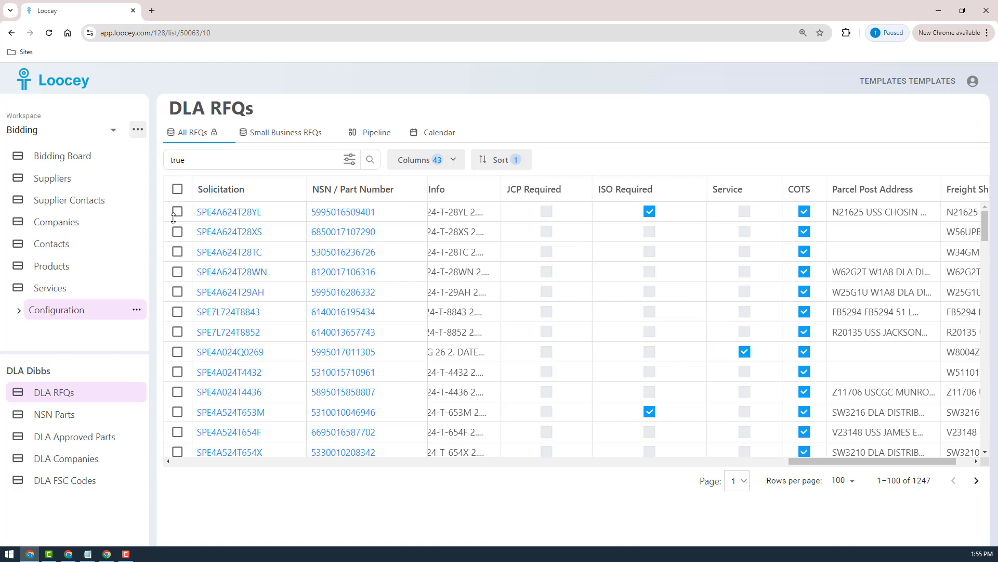
Copy RFQ SPE7L724T8852 to the Bidding Board, including RFQ details, parts/NSNs to Products and approved source companies to the supplier list.
left_click_drag(806, 466, 161, 496)
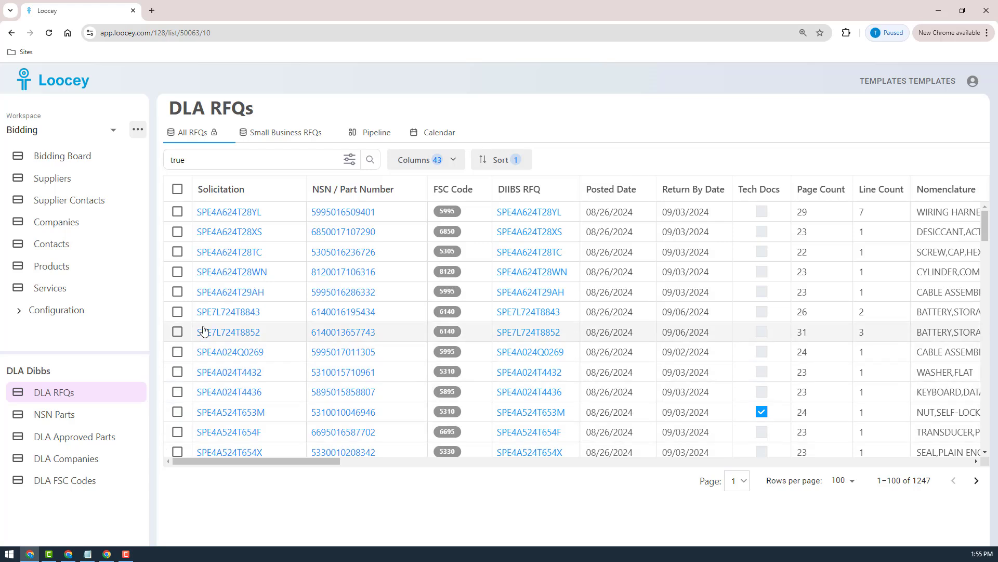
left_click(177, 333)
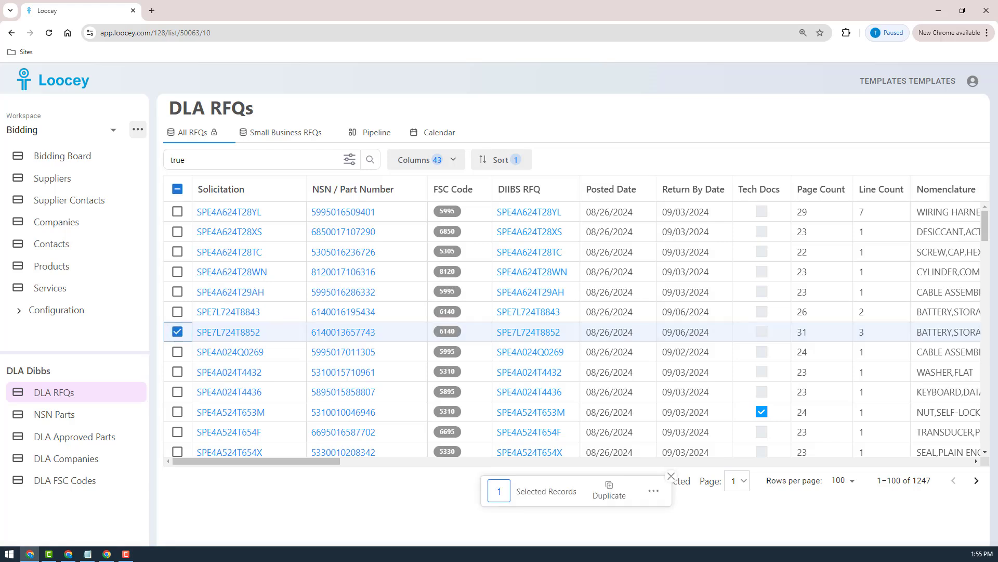
left_click(651, 491)
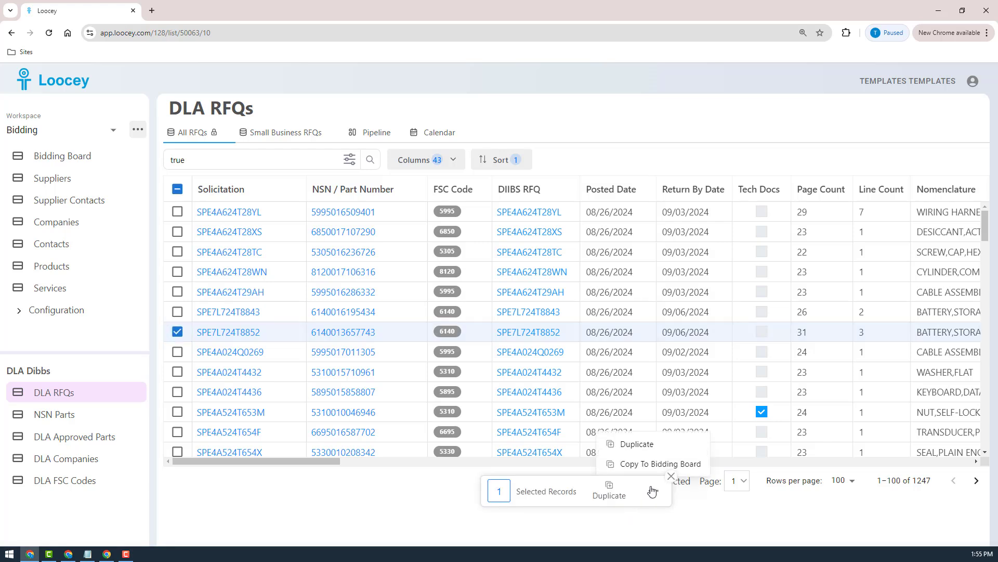
left_click(646, 470)
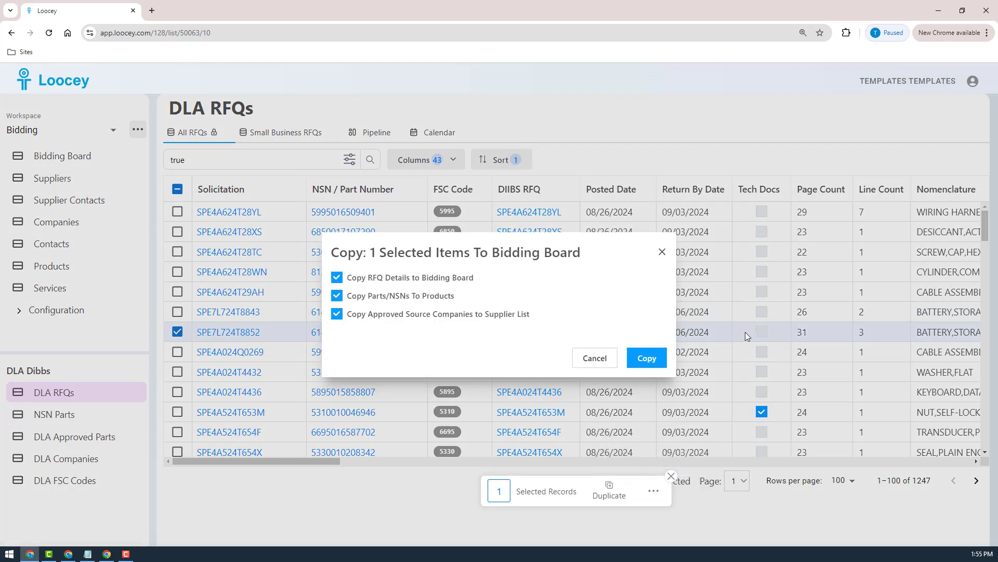
left_click(647, 358)
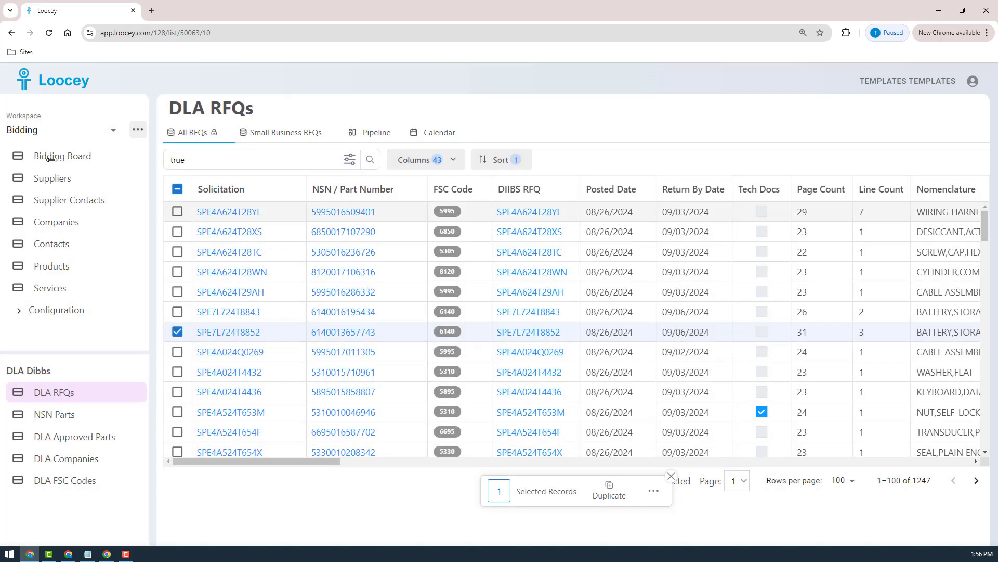
Open the Bidding Board and review the Bid Status choices and their editable option list, closing it without saving.
left_click(57, 158)
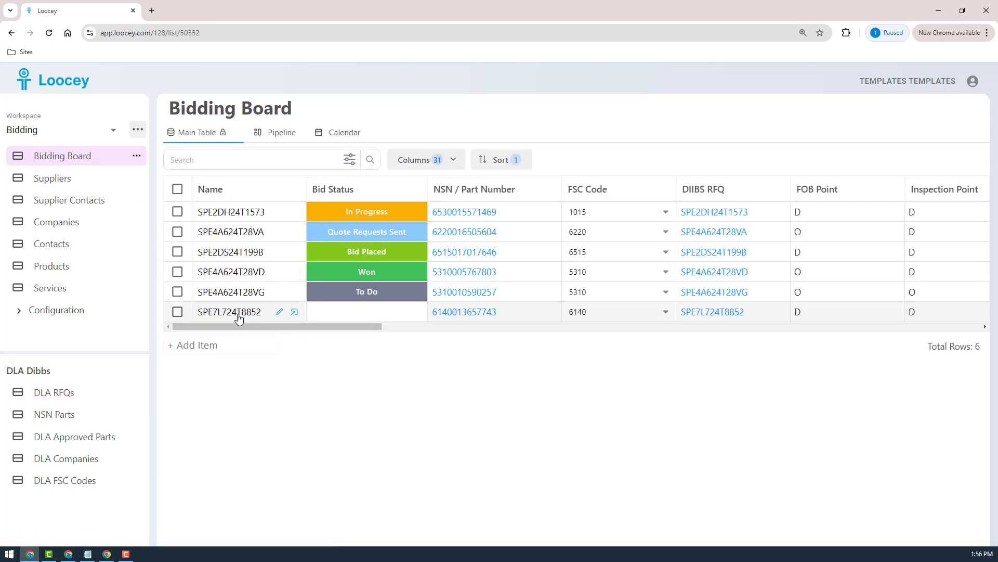
left_click(370, 316)
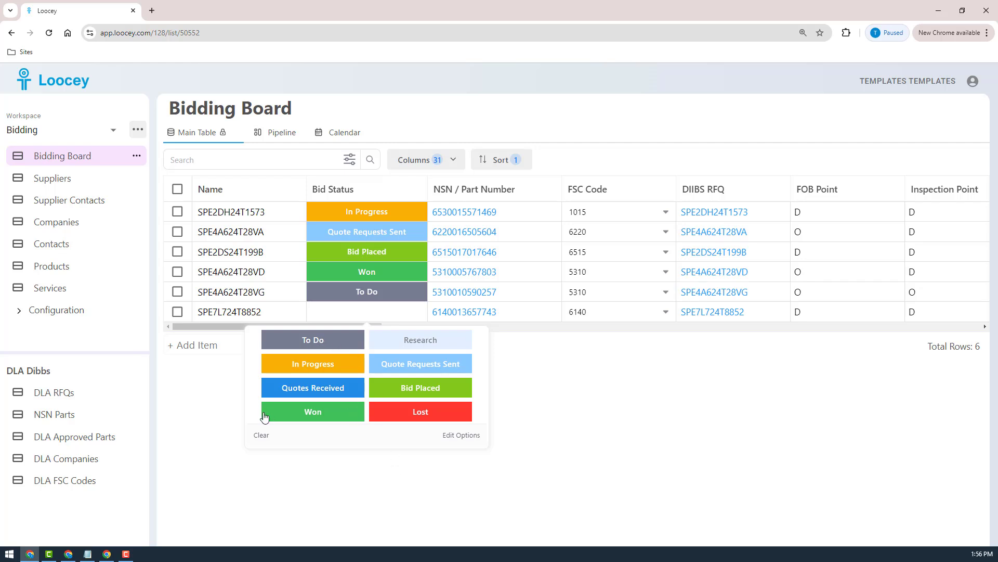
left_click(462, 436)
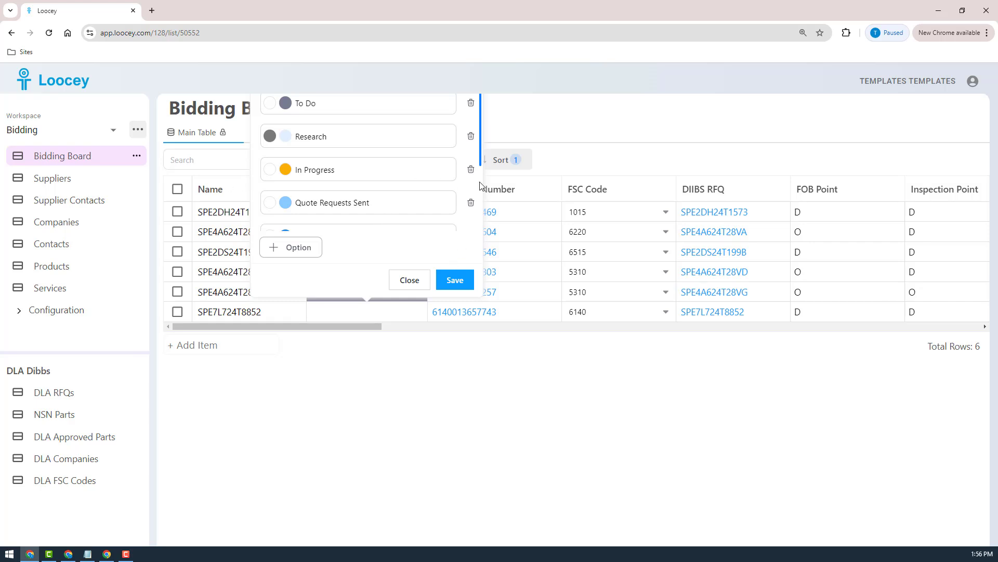
left_click(424, 282)
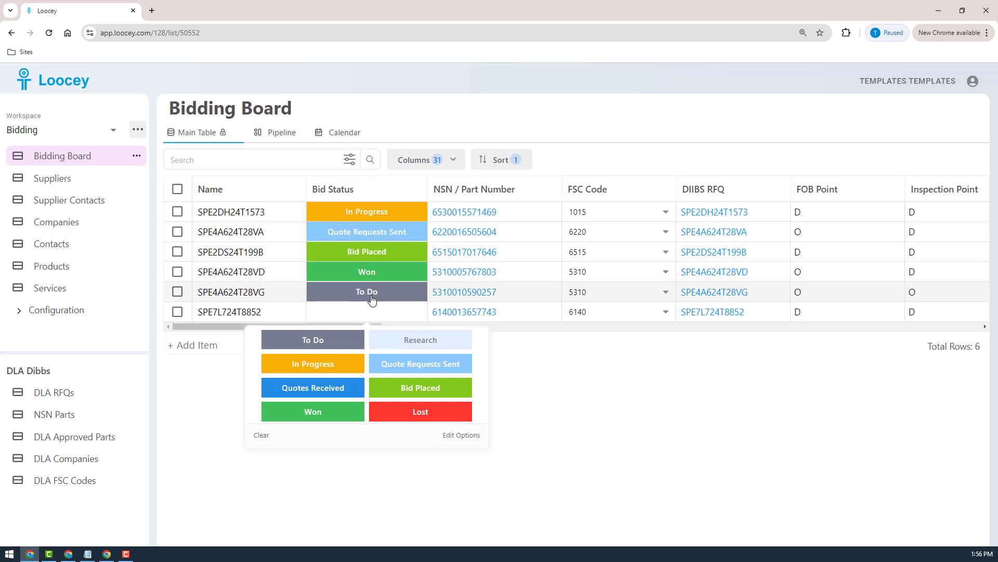
left_click(356, 251)
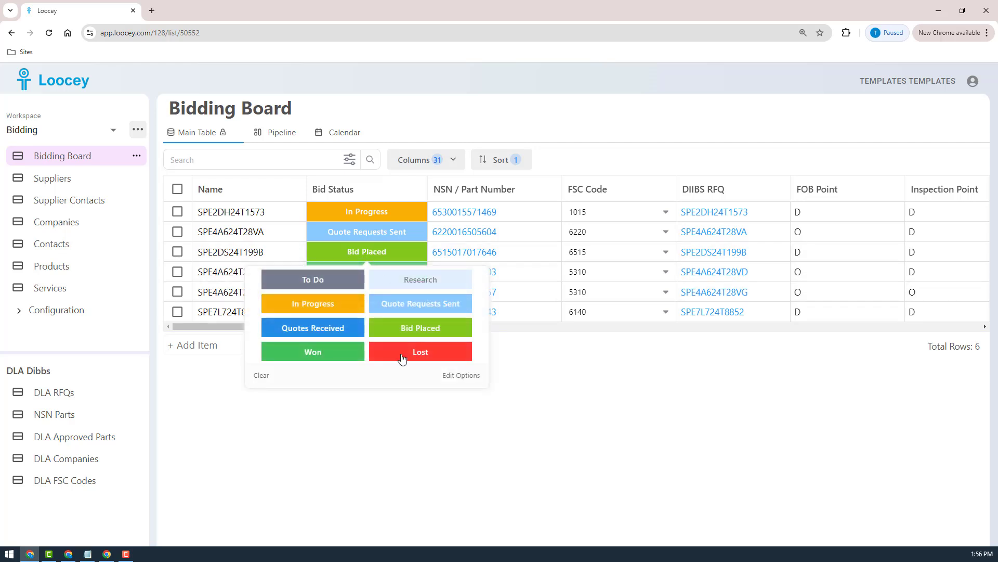
left_click(462, 375)
scroll(327, 354, "down", 3)
scroll(321, 350, "up", 3)
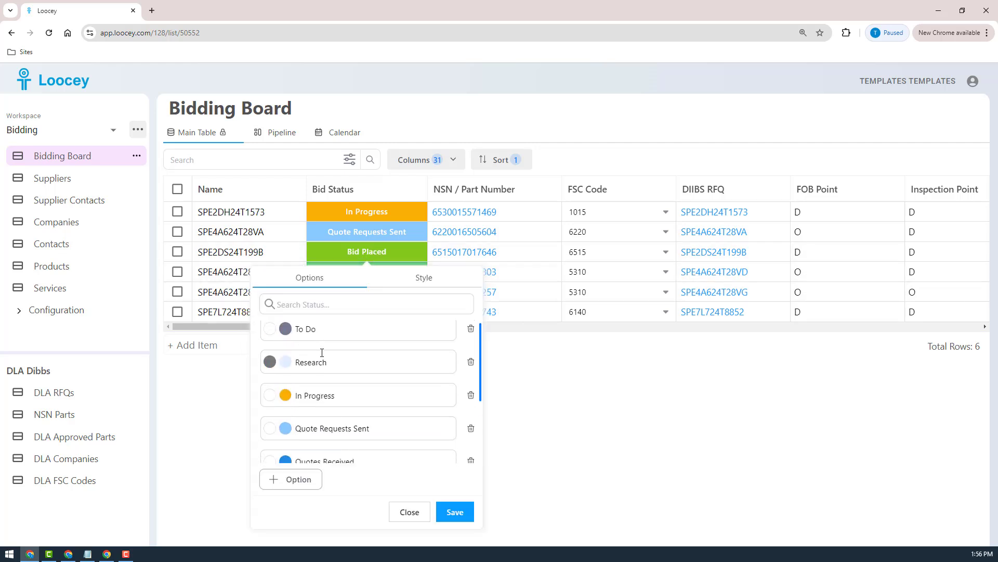
scroll(320, 350, "down", 3)
left_click(409, 512)
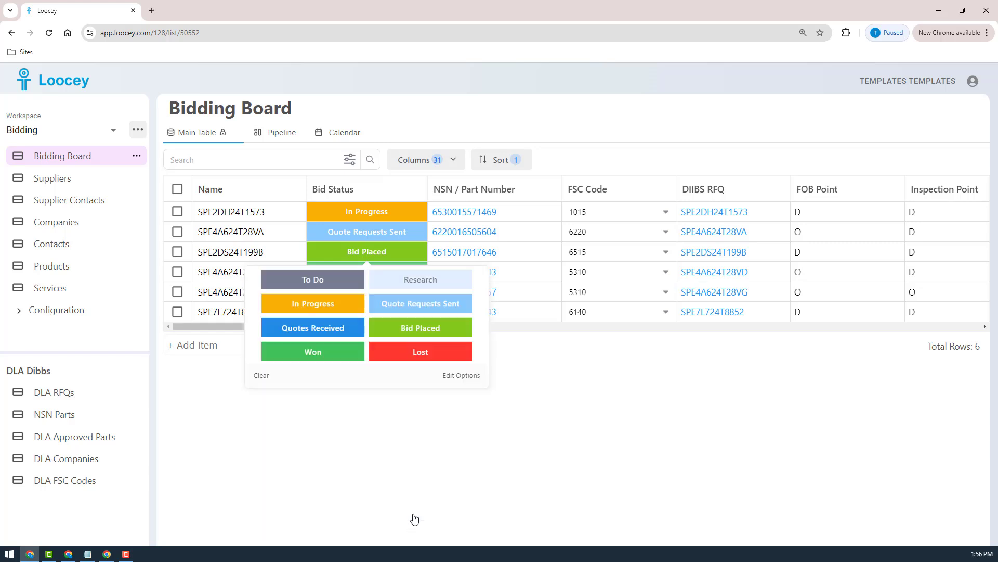
left_click(373, 443)
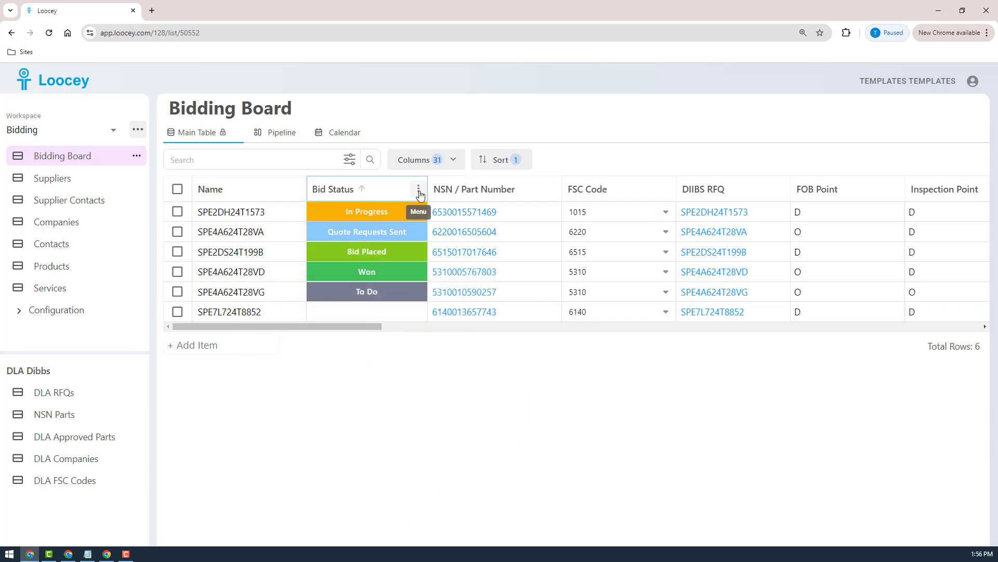
Add a Date column named date2 after Bid Status and set SPE2DS24T199B's date2 to 08/15/2024.
left_click(419, 190)
left_click(350, 263)
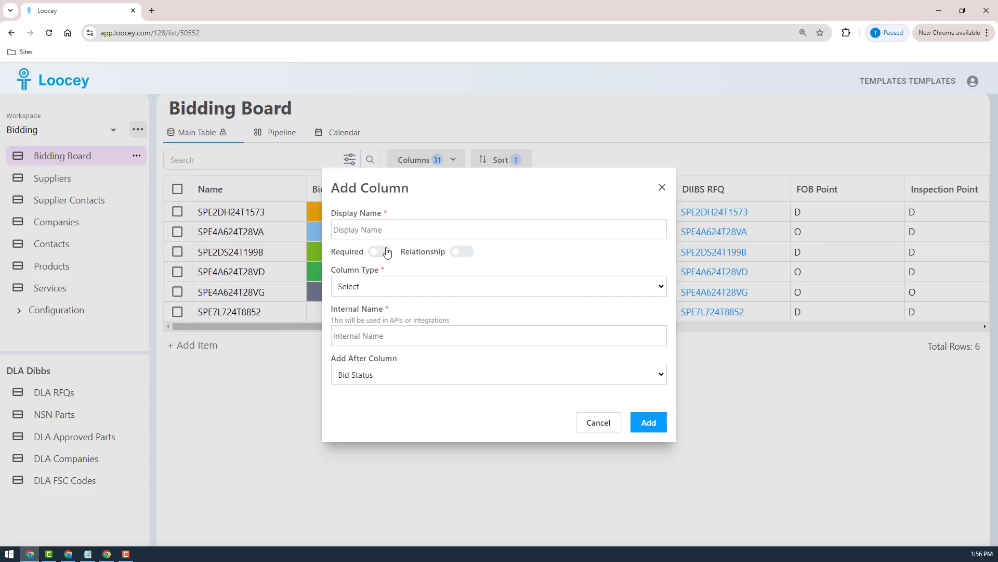
left_click(378, 227)
type("date")
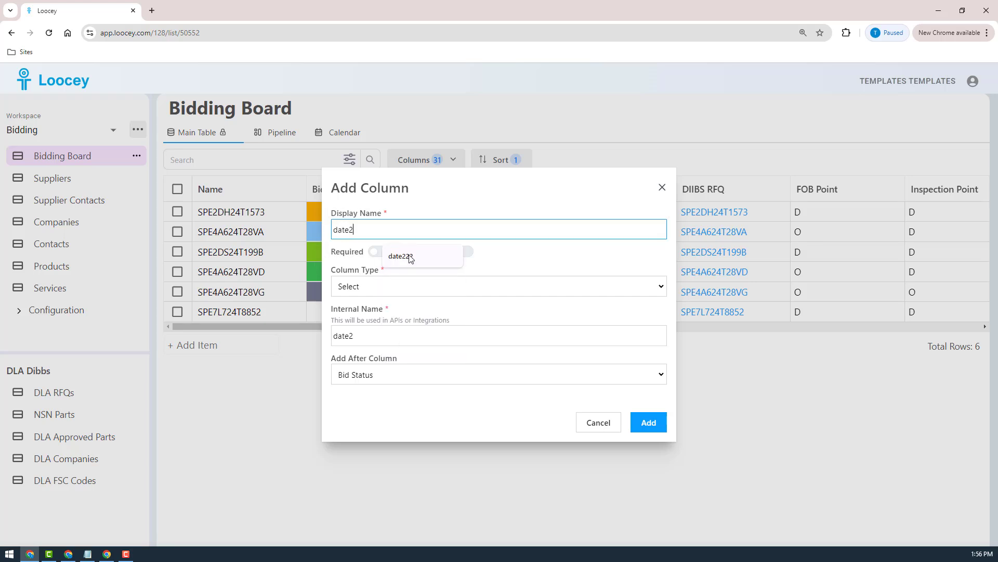
type("2")
left_click(379, 292)
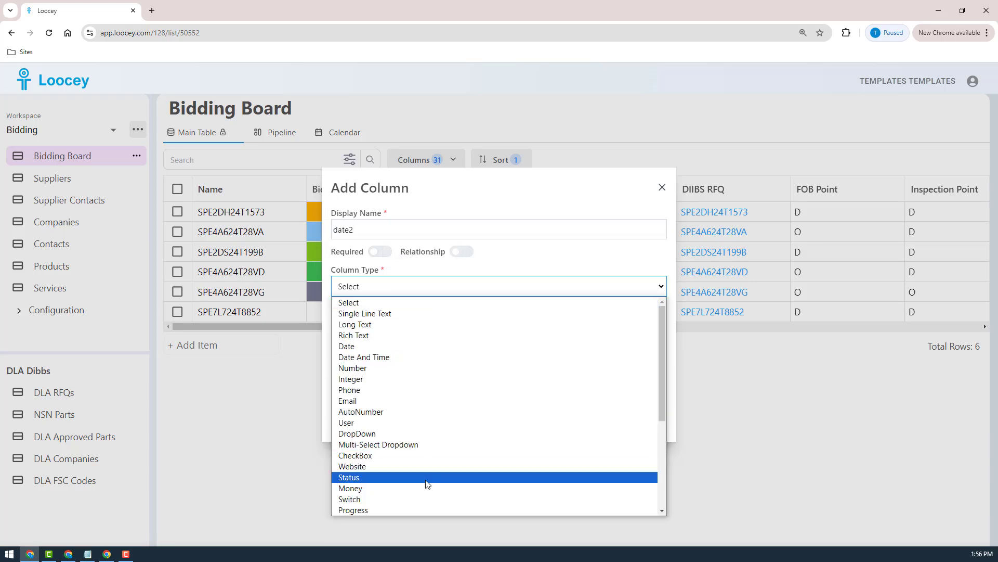
left_click(381, 347)
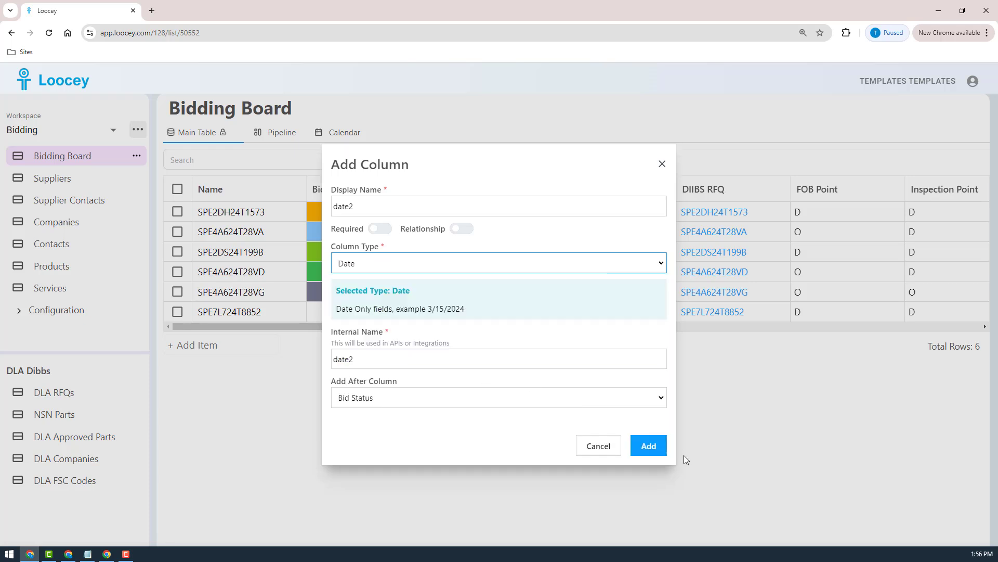
left_click(654, 451)
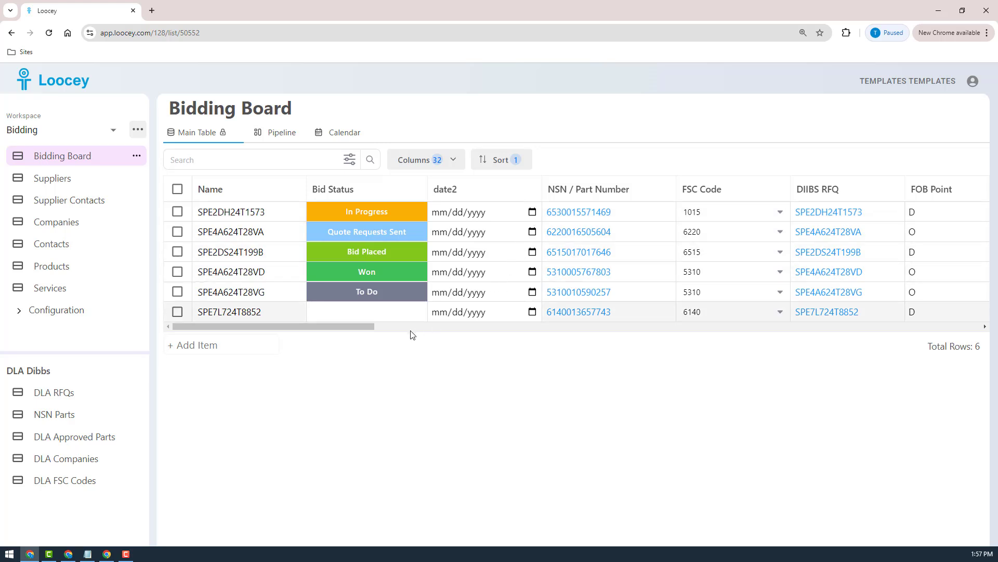
left_click(532, 252)
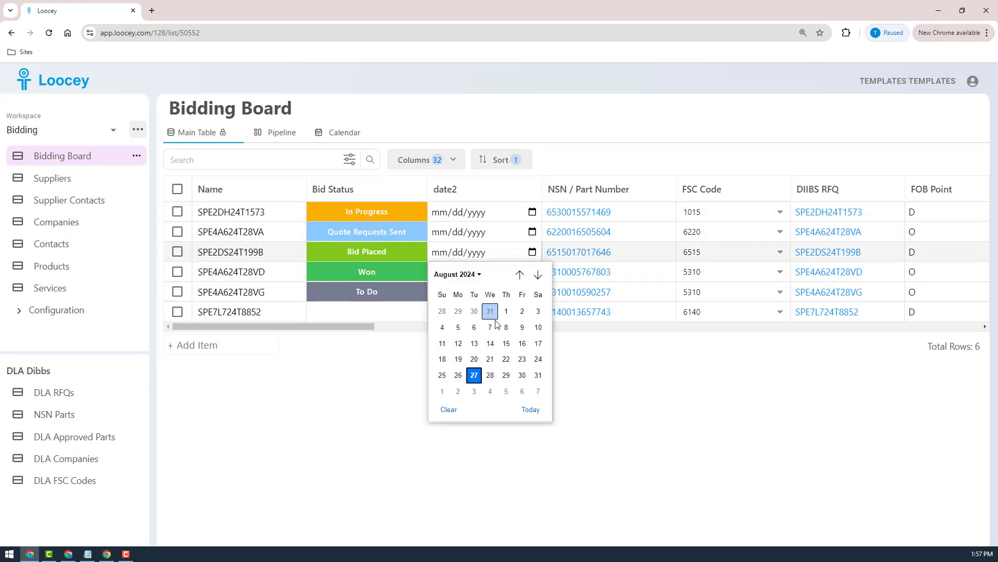
left_click(506, 343)
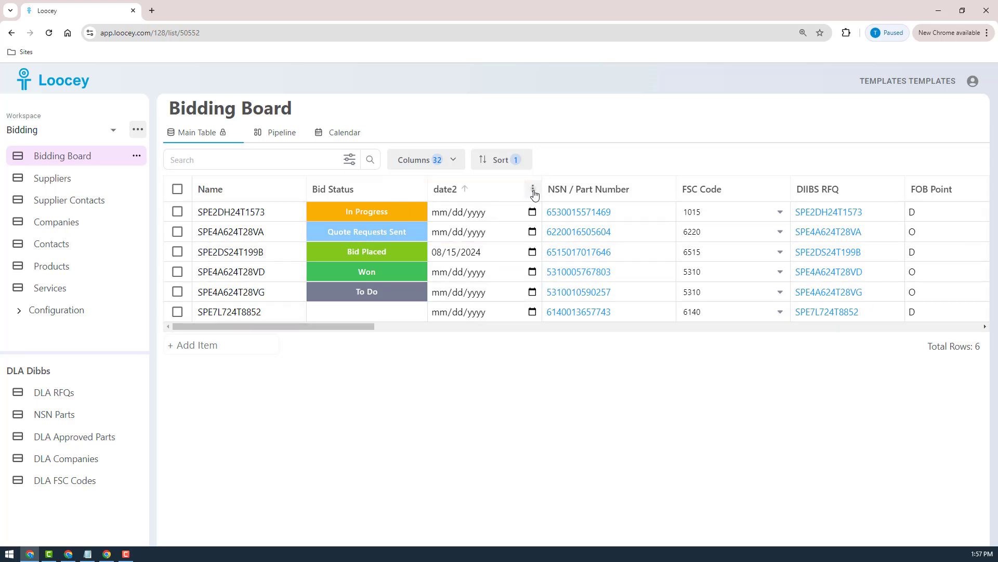
Delete the date2 column from the Bidding Board.
left_click(531, 190)
left_click(468, 292)
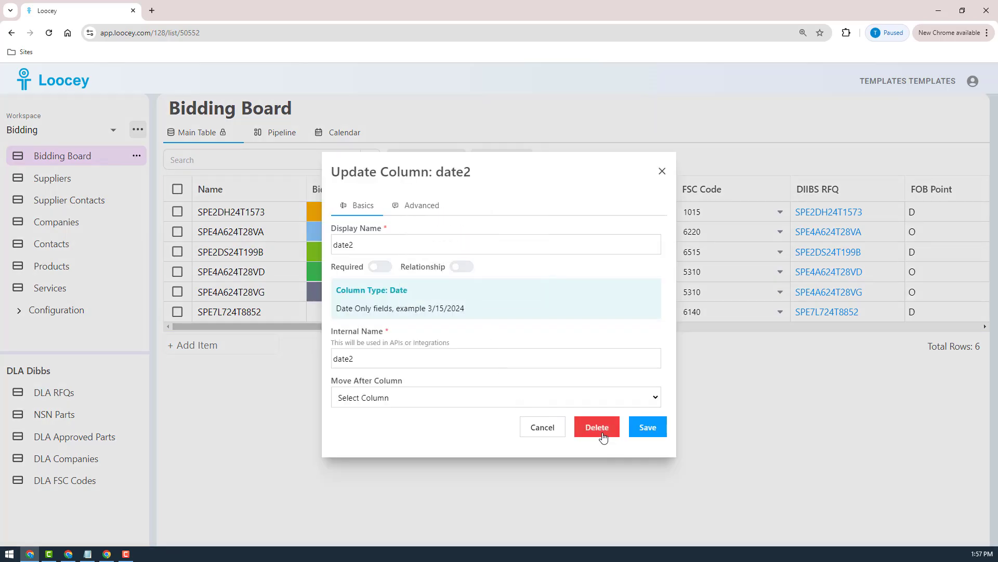
left_click(597, 426)
left_click(593, 352)
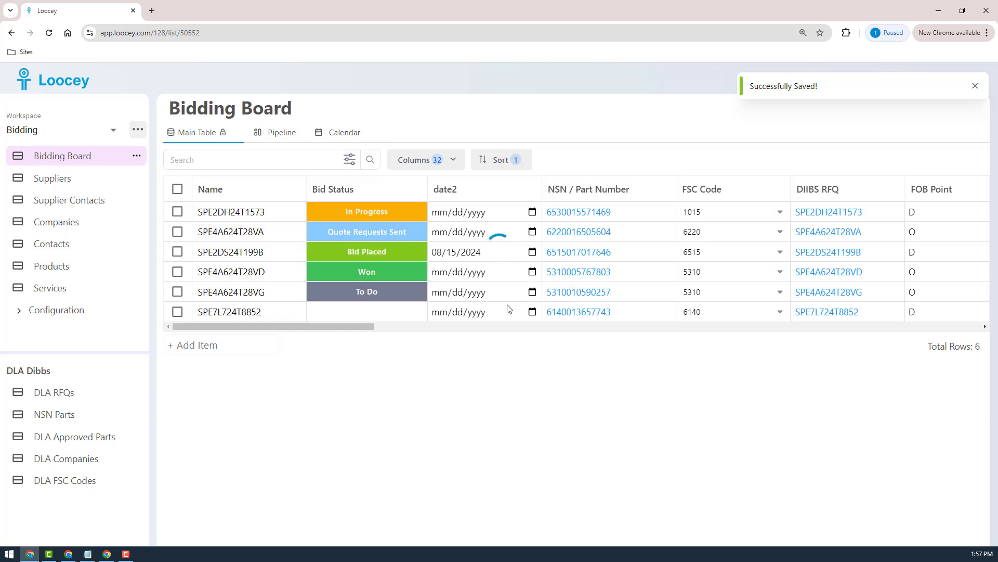
Set the bid status of SPE7L724T8852 to Lost.
left_click(369, 314)
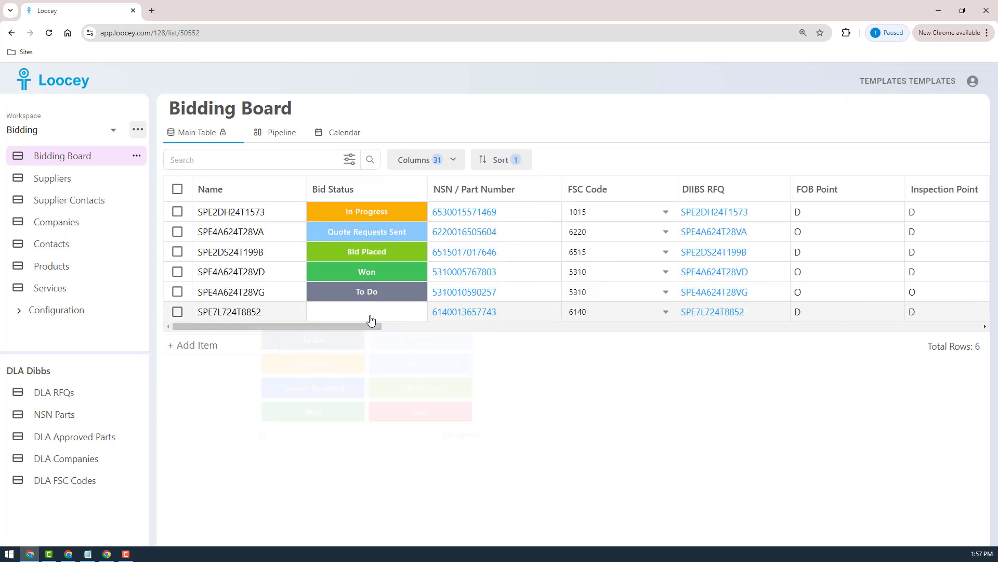
left_click(419, 412)
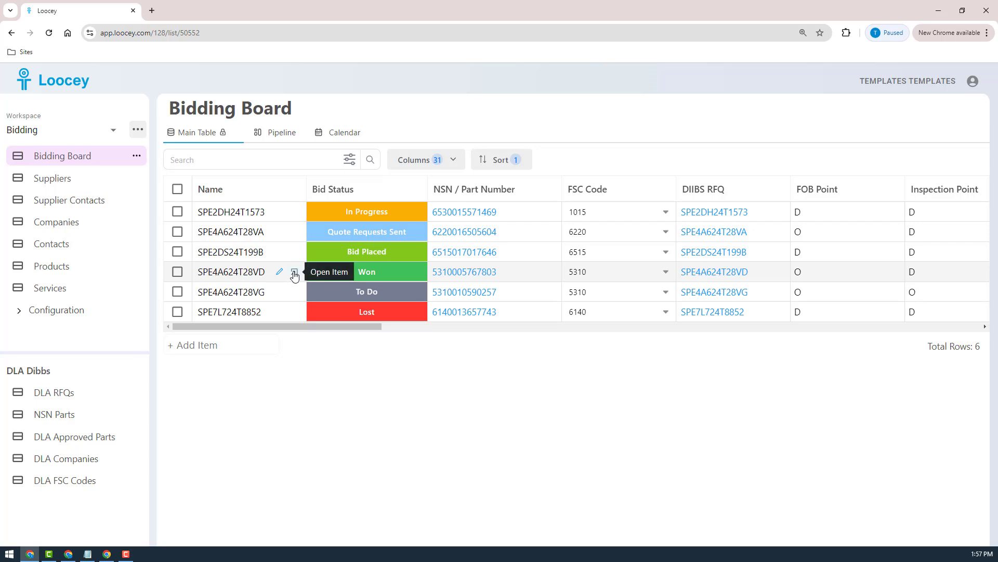
Open the SPE4A624T28VA record and review its product line, including the supplier choices and the price, tax, margin and total columns.
left_click(294, 232)
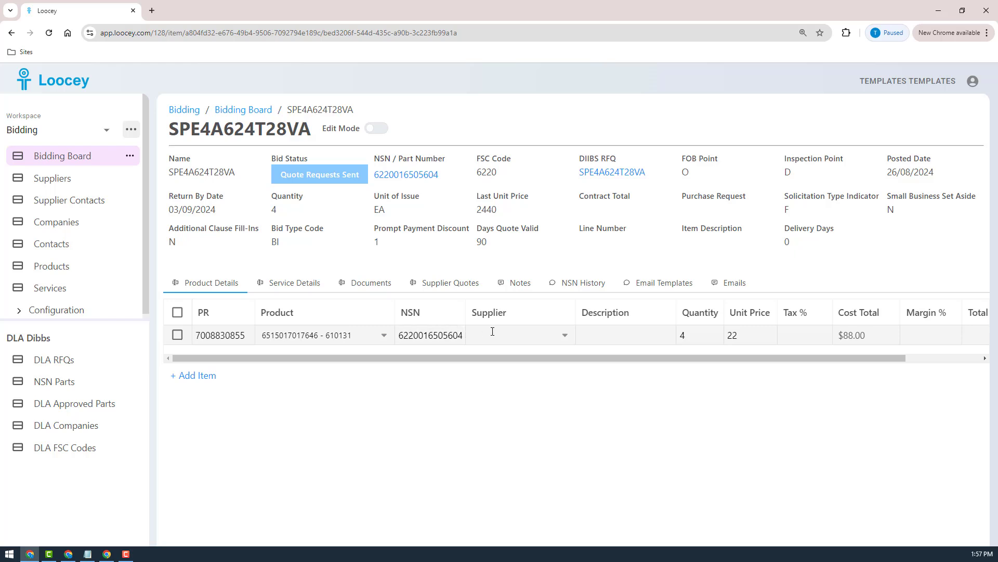
left_click(552, 341)
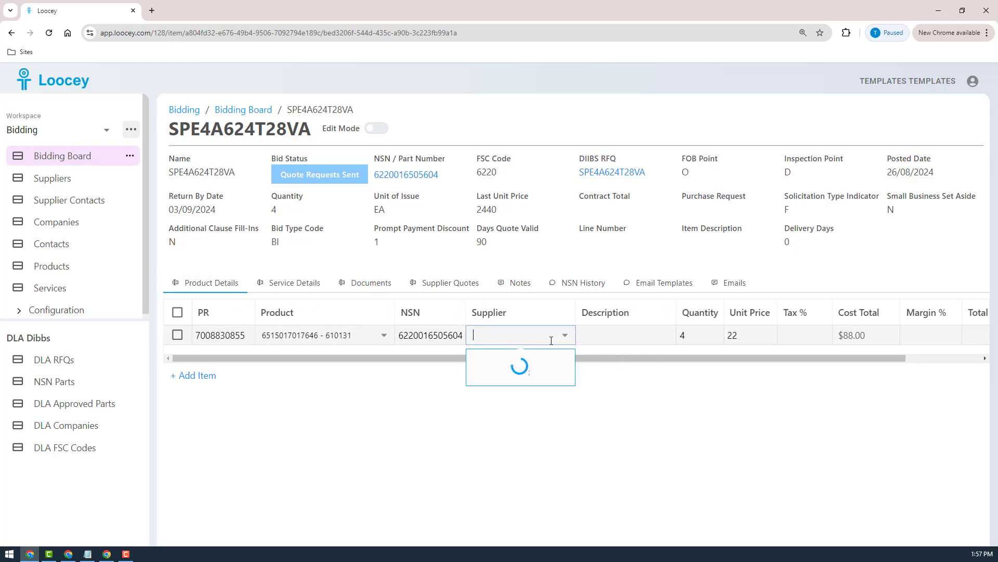
left_click(609, 415)
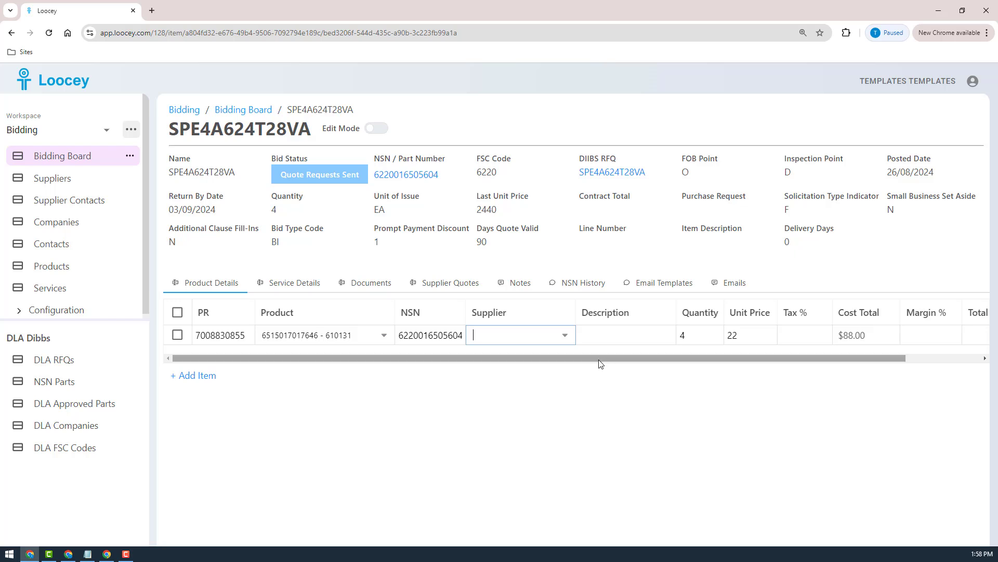
left_click_drag(600, 363, 729, 355)
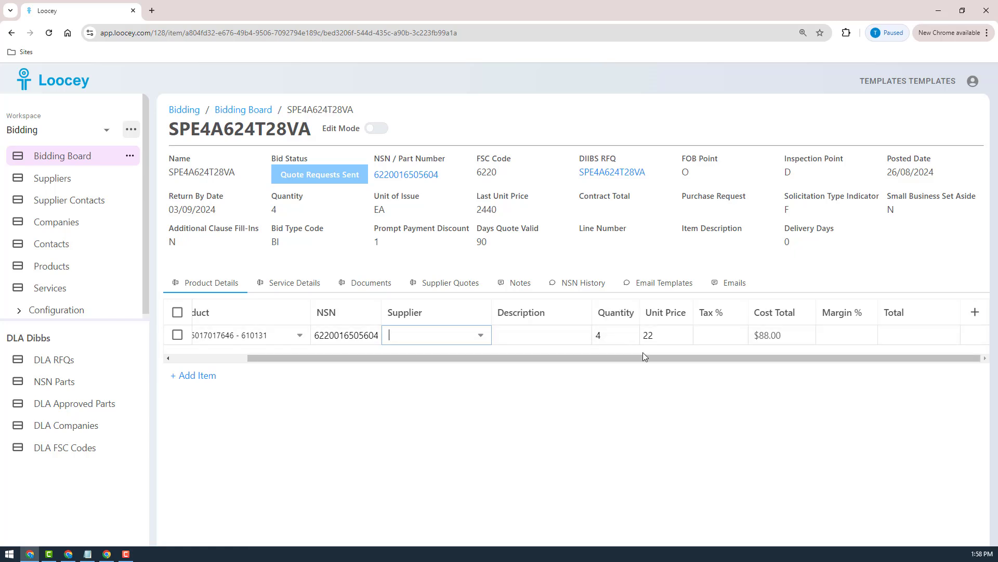
left_click_drag(650, 360, 419, 376)
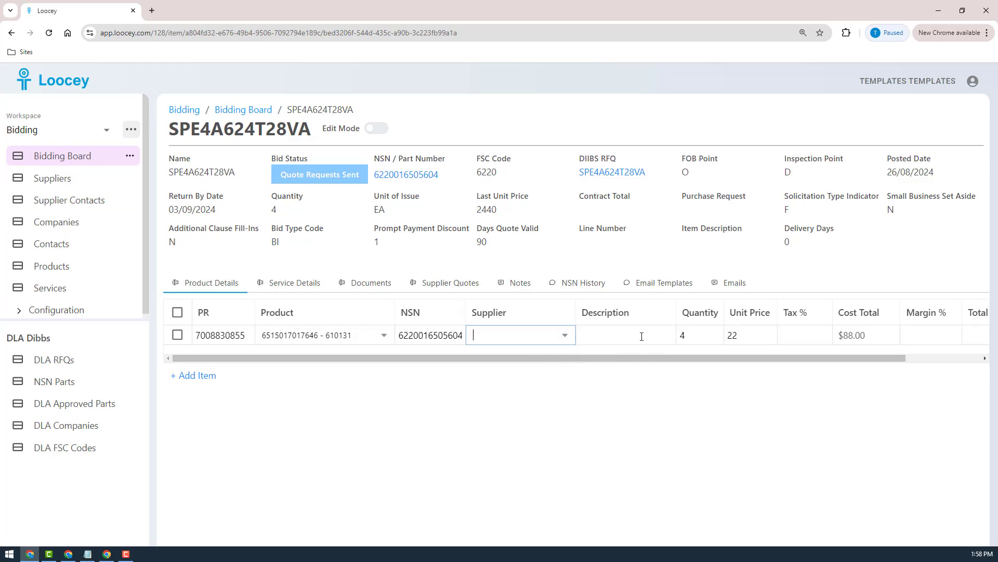
left_click_drag(744, 363, 832, 361)
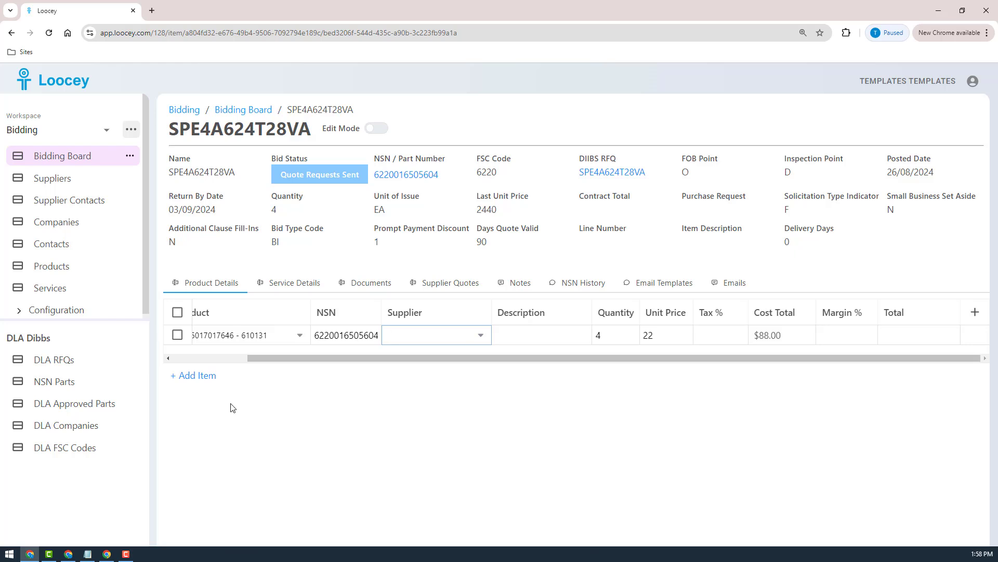
Add a blank product line, and set the existing line's quantity to 400 and its supplier to EATON CORPORATION.
left_click(211, 382)
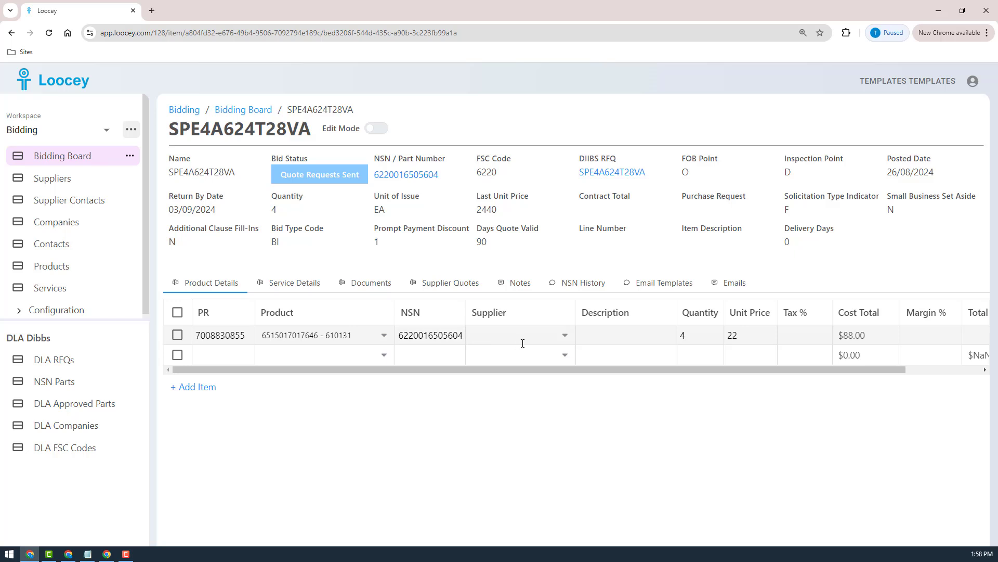
left_click(697, 335)
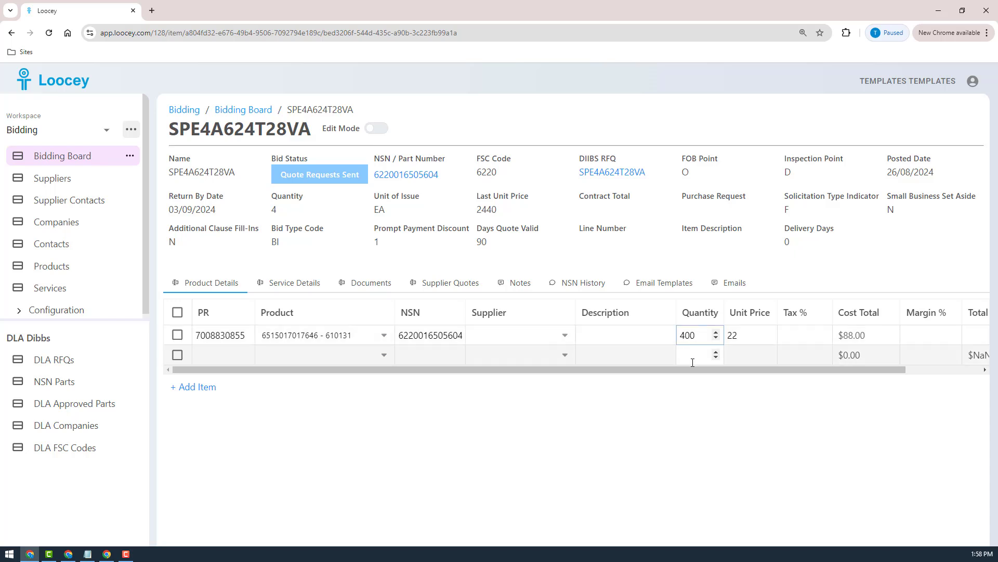
left_click(523, 336)
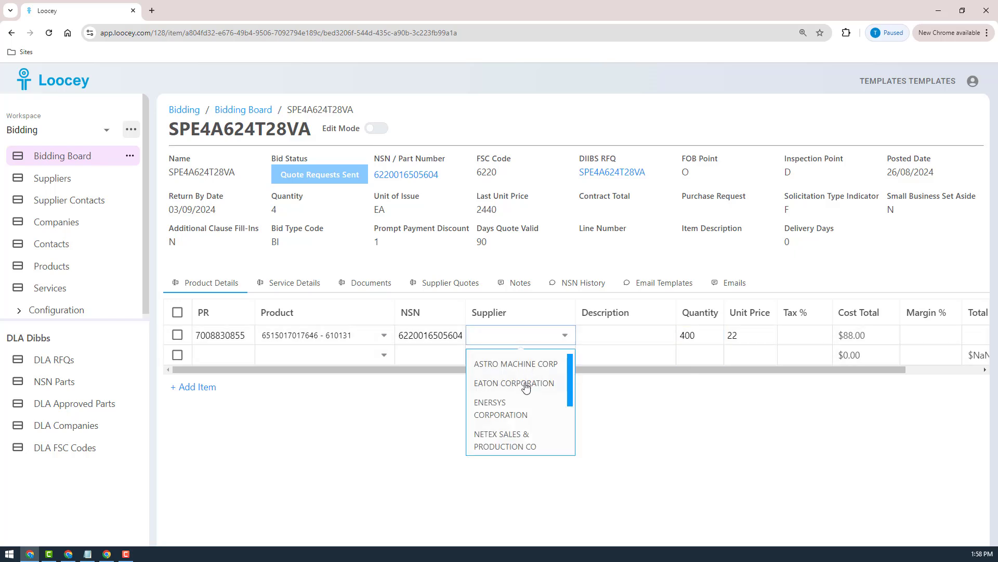
left_click(507, 385)
left_click(219, 357)
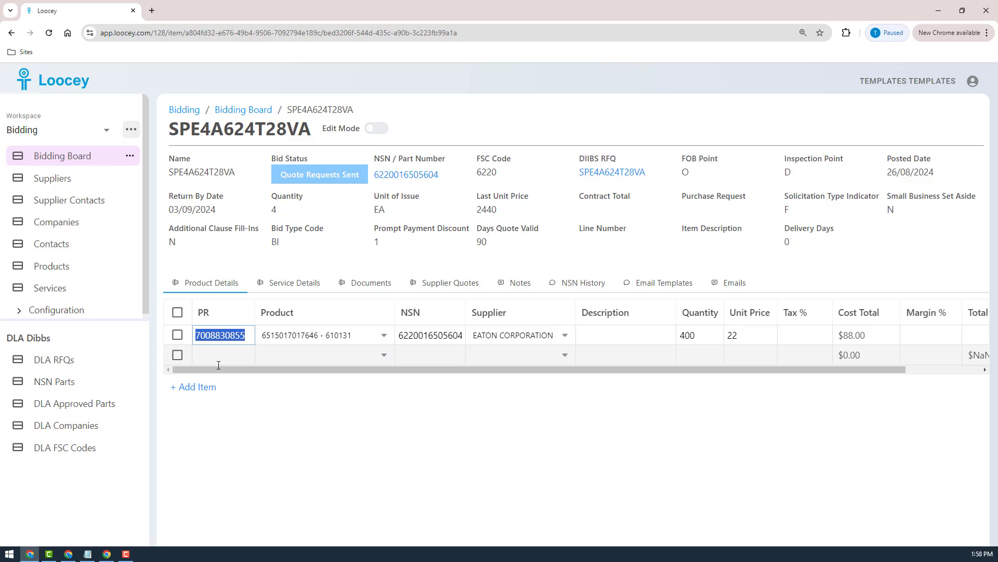
key("ctrl+v")
left_click(278, 356)
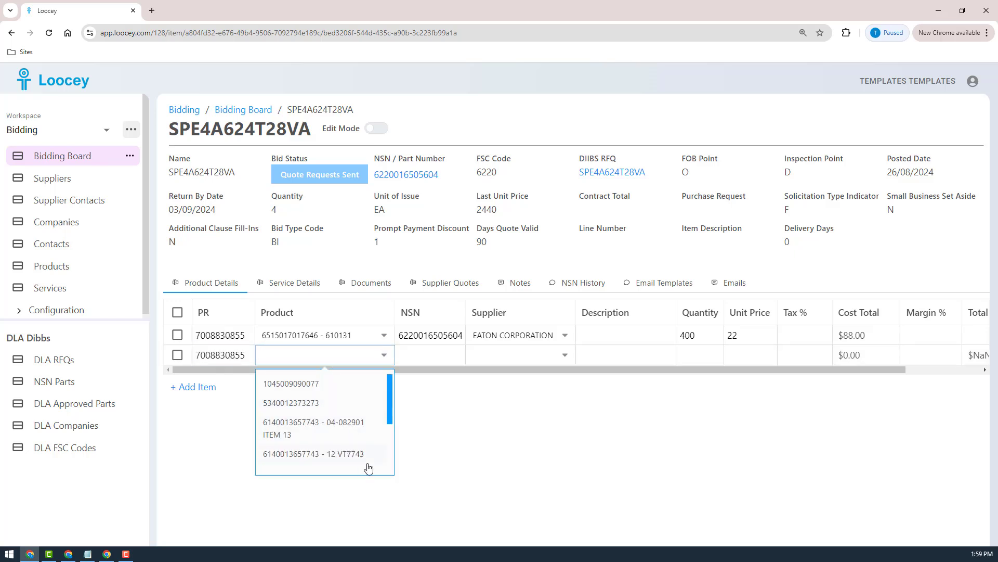
scroll(364, 432, "down", 3)
left_click(336, 460)
left_click(517, 356)
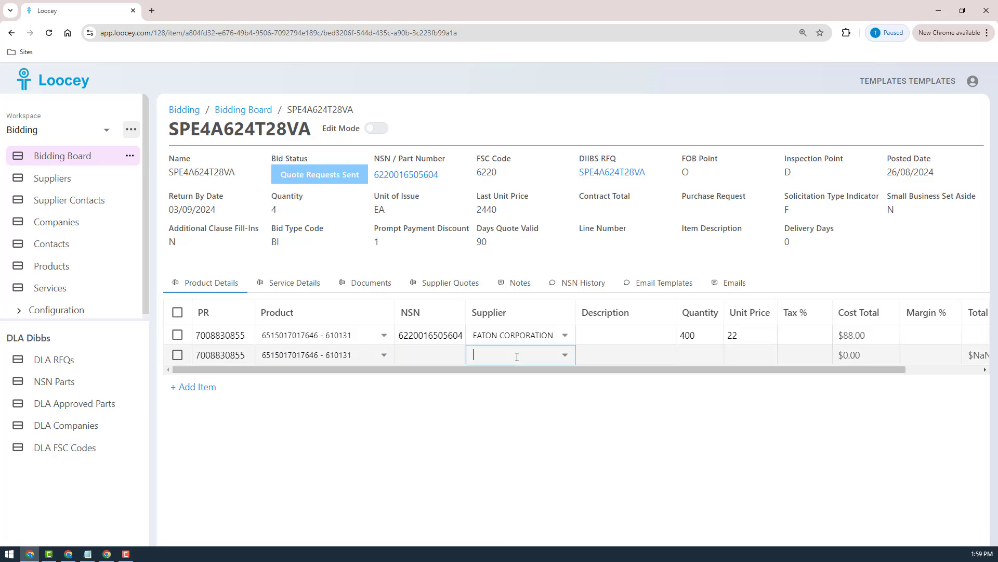
left_click(501, 388)
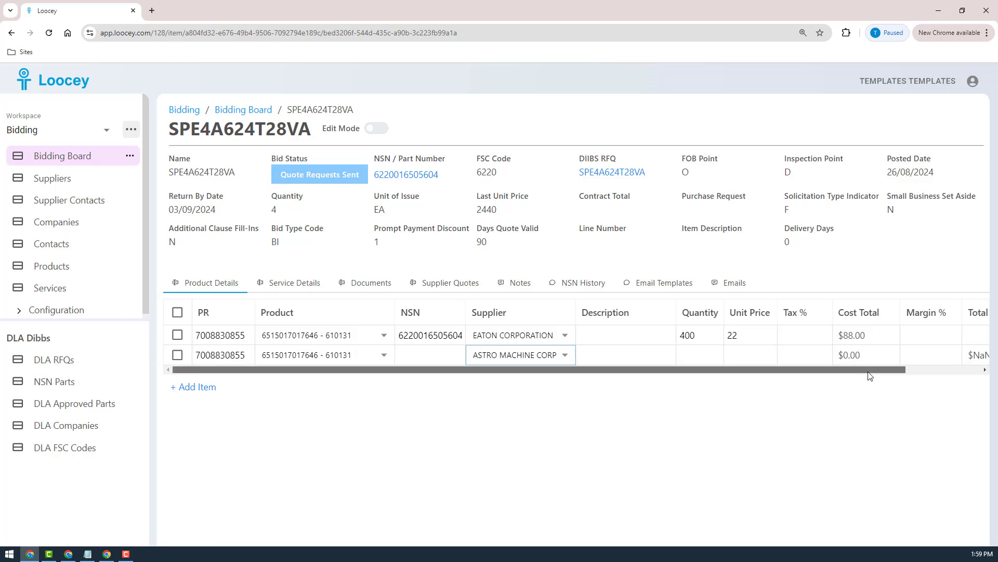
Examine the cost total, margin and total columns of both product lines.
left_click_drag(878, 370, 916, 378)
left_click_drag(697, 371, 520, 382)
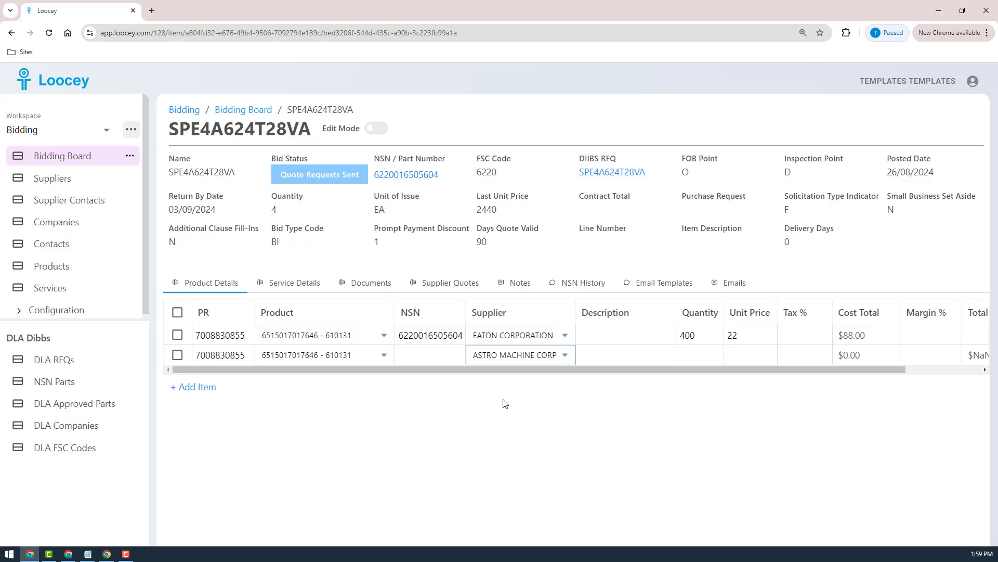
left_click_drag(590, 370, 756, 370)
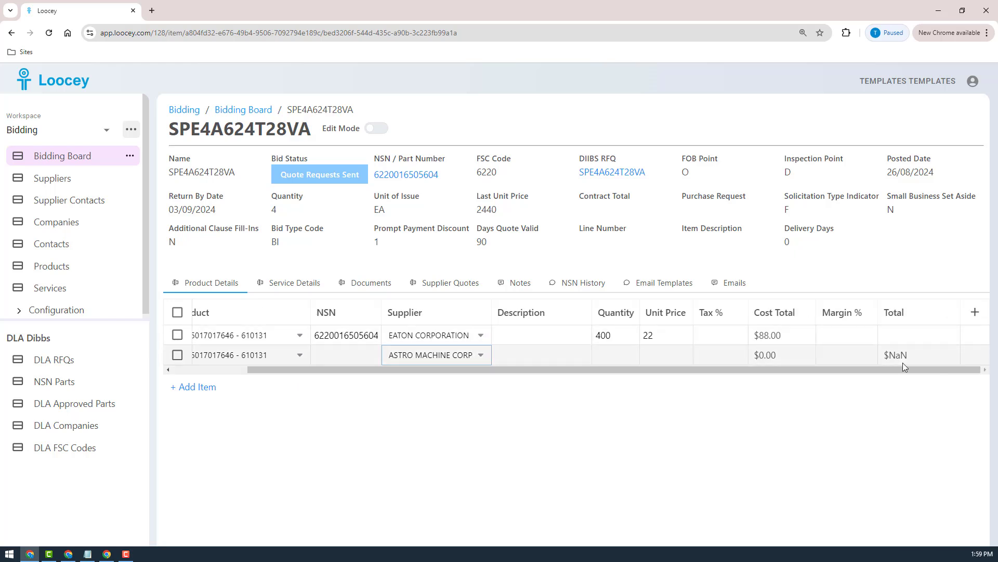
left_click_drag(884, 373, 752, 379)
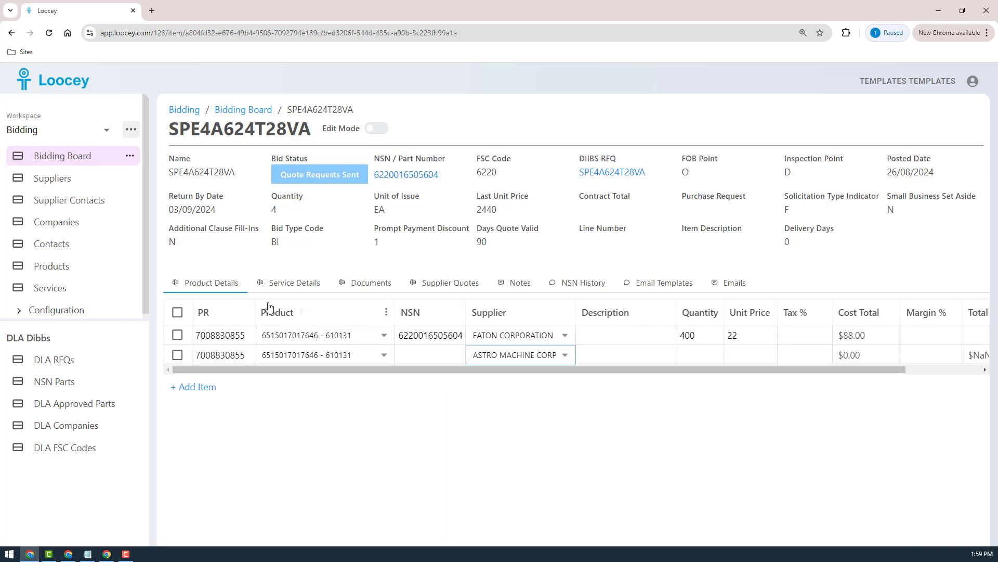
Add a blank service line to the SPE4A624T28VA bid's service details.
left_click(284, 284)
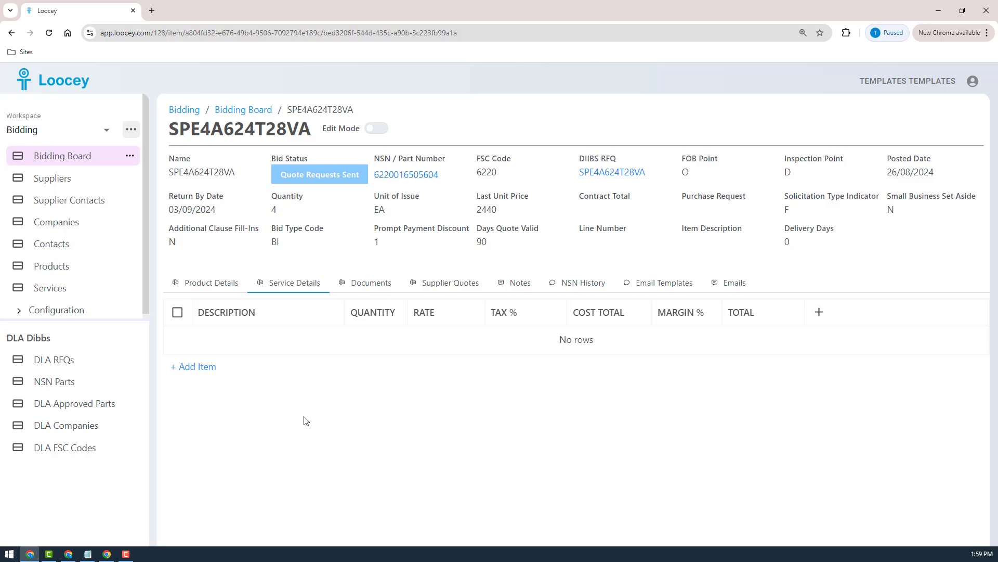
double_click(197, 127)
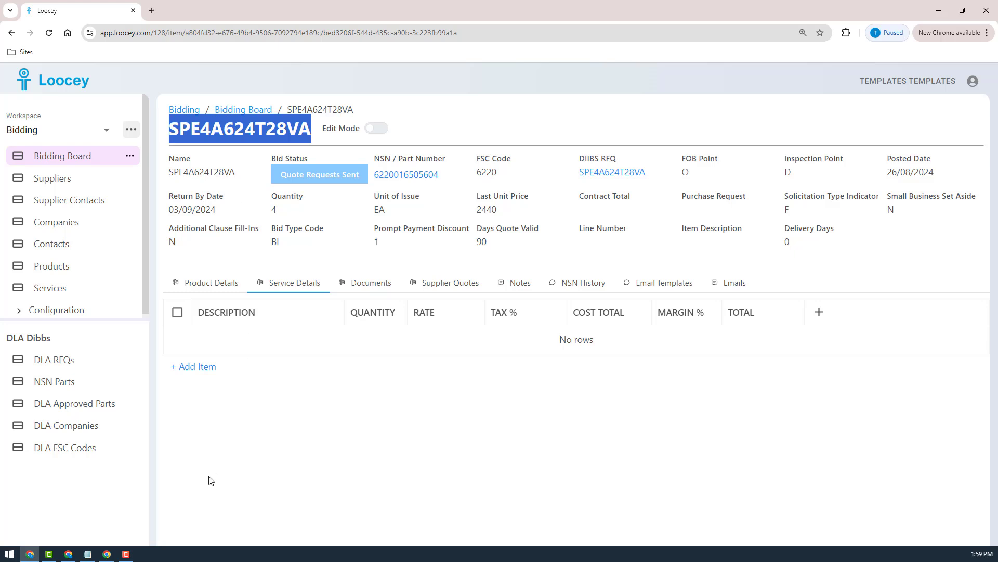
left_click(207, 372)
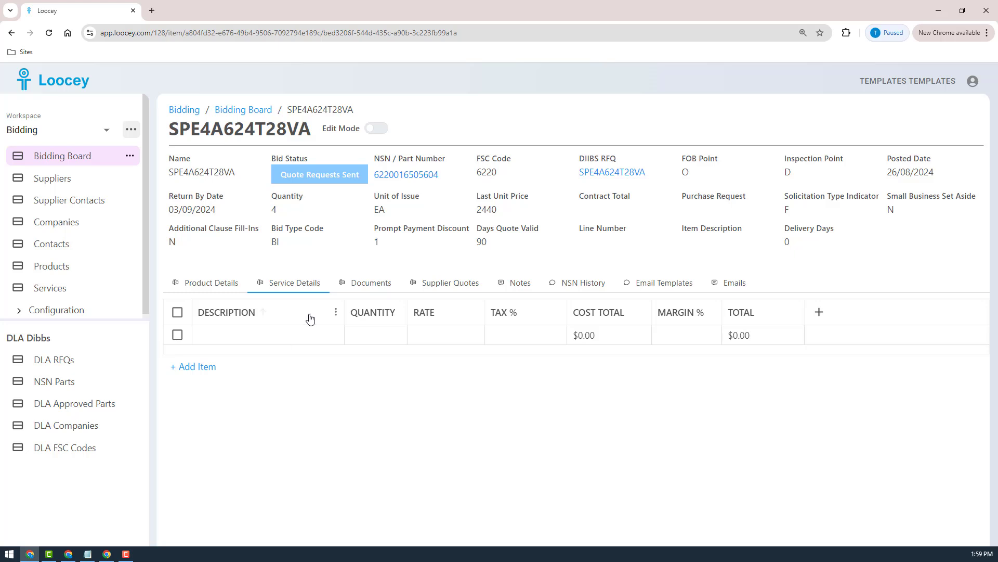
double_click(208, 127)
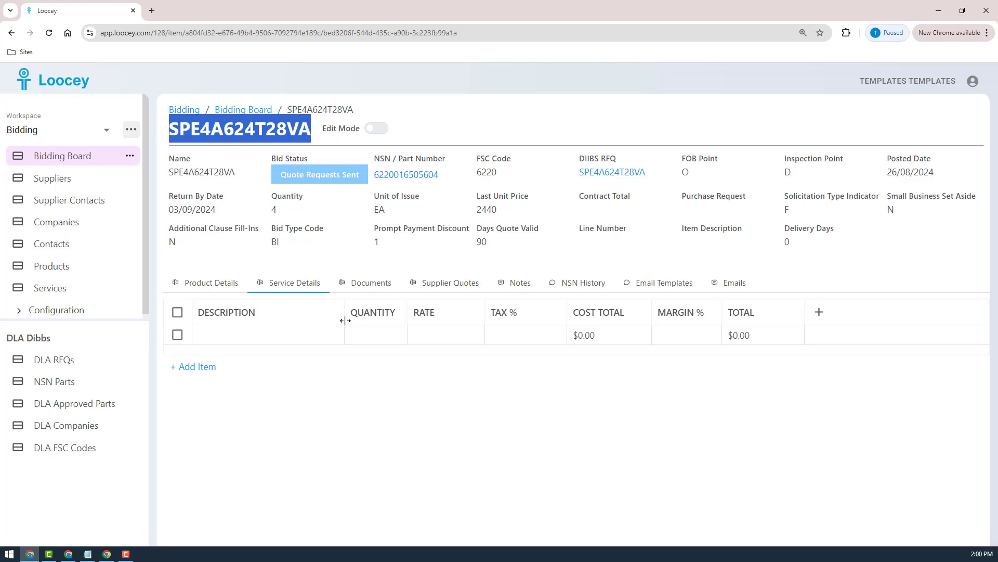
Add a document line to the bid with this record's page URL as its file link, and widen the File Link column.
left_click(380, 286)
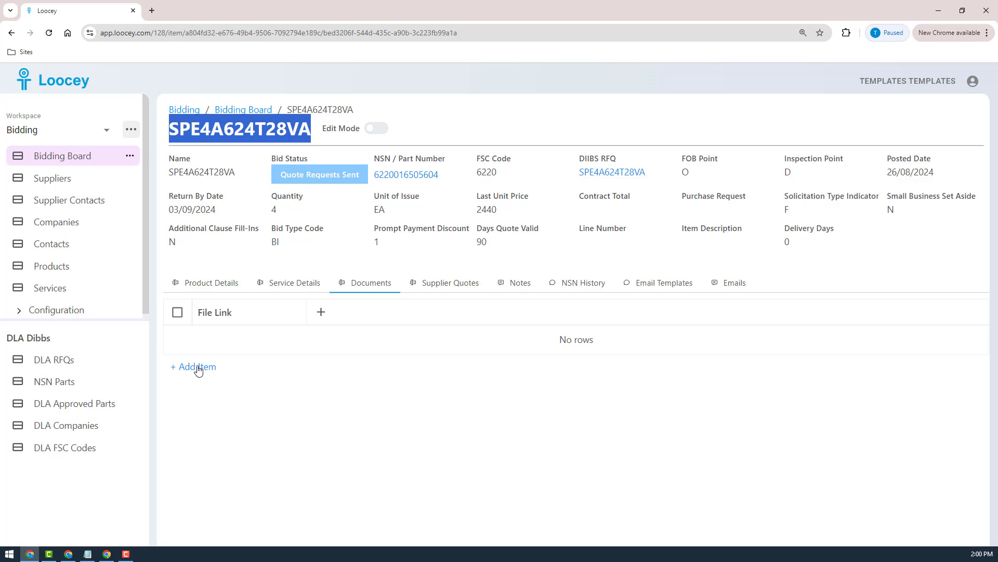
left_click(196, 366)
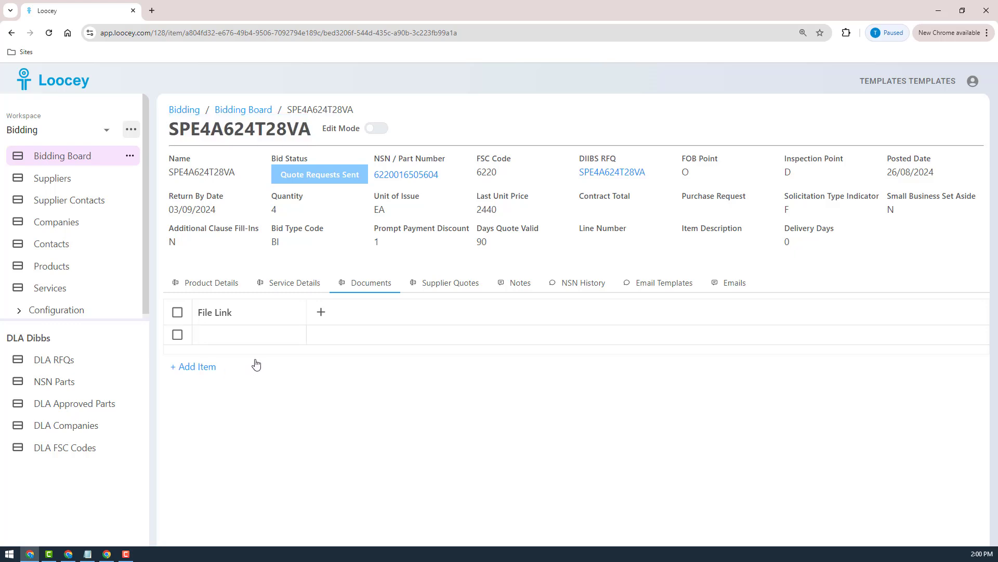
left_click(286, 338)
left_click(162, 31)
key("ctrl+c")
left_click(232, 341)
key("ctrl+v")
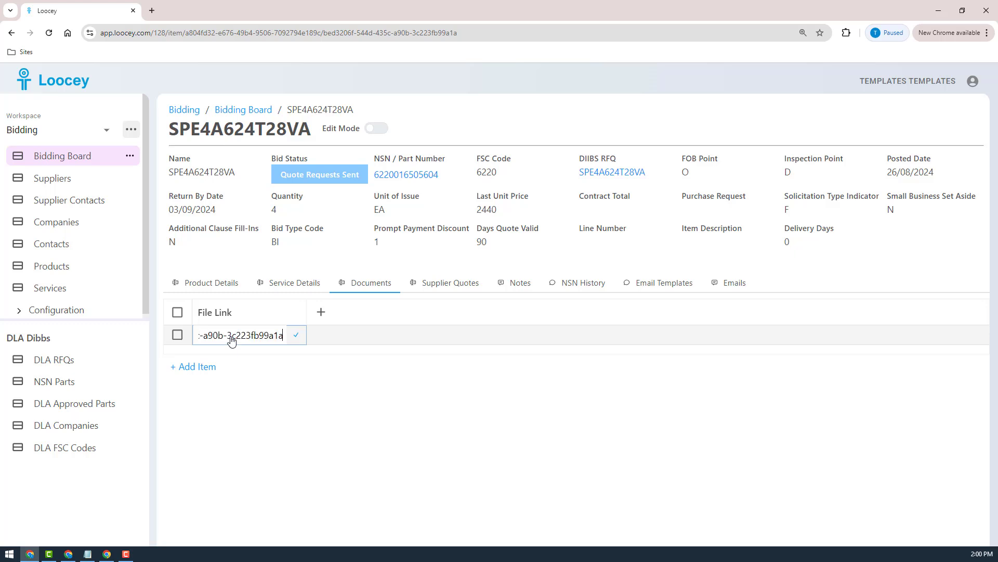
key("Return")
left_click_drag(310, 310, 372, 312)
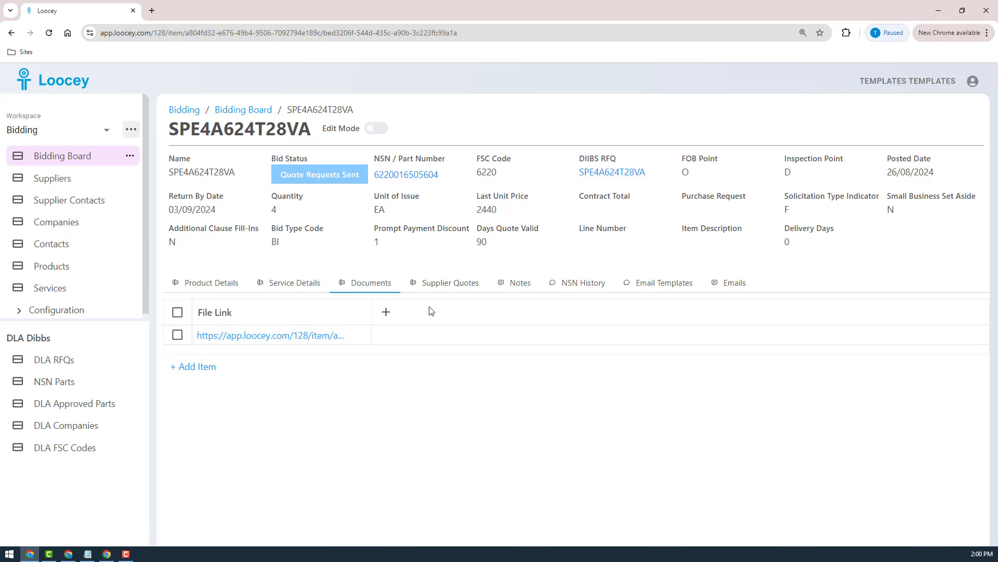
Add a supplier quote line to the bid with ASTRO MACHINE CORP as the supplier.
left_click(435, 285)
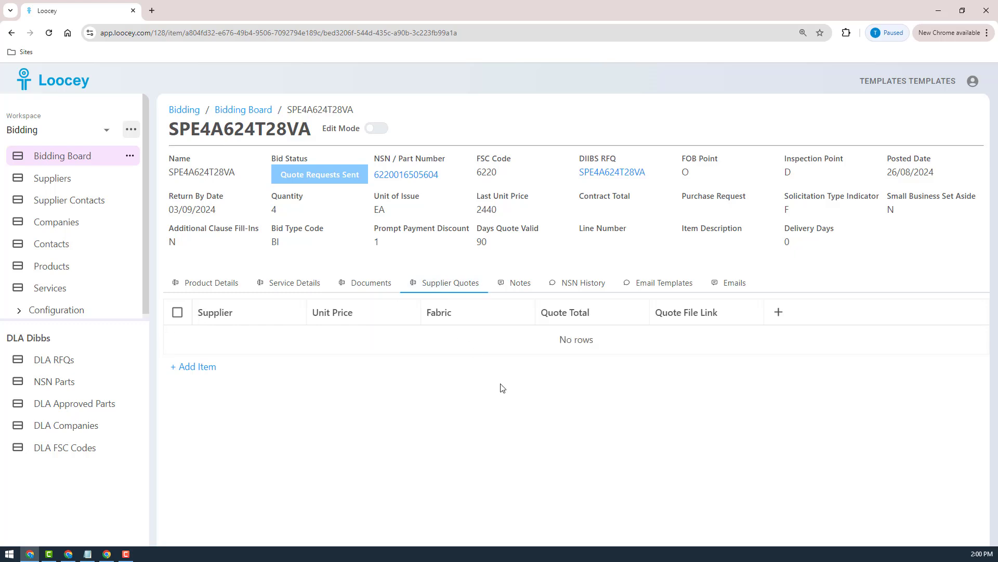
left_click(204, 371)
left_click(263, 342)
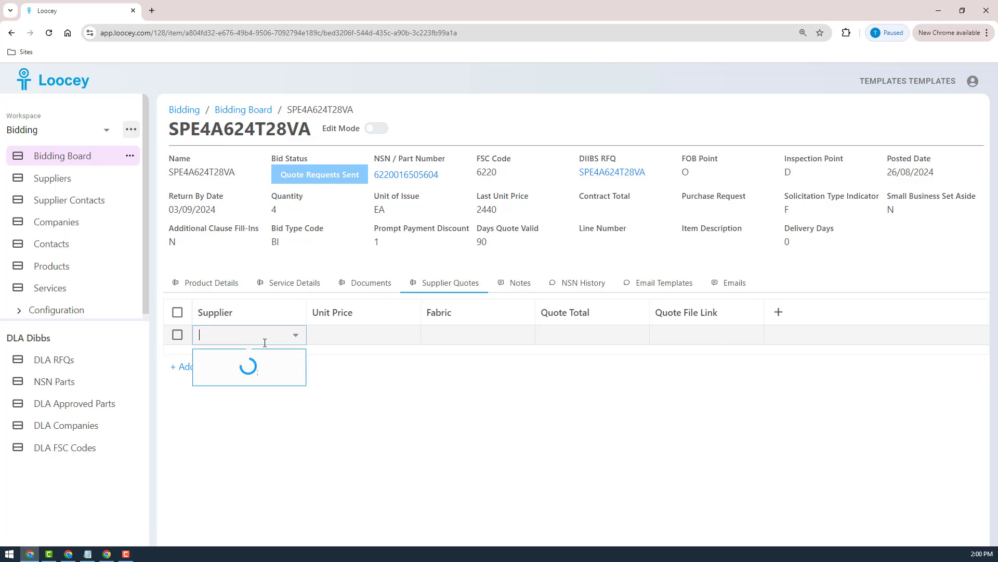
left_click(248, 363)
left_click(371, 334)
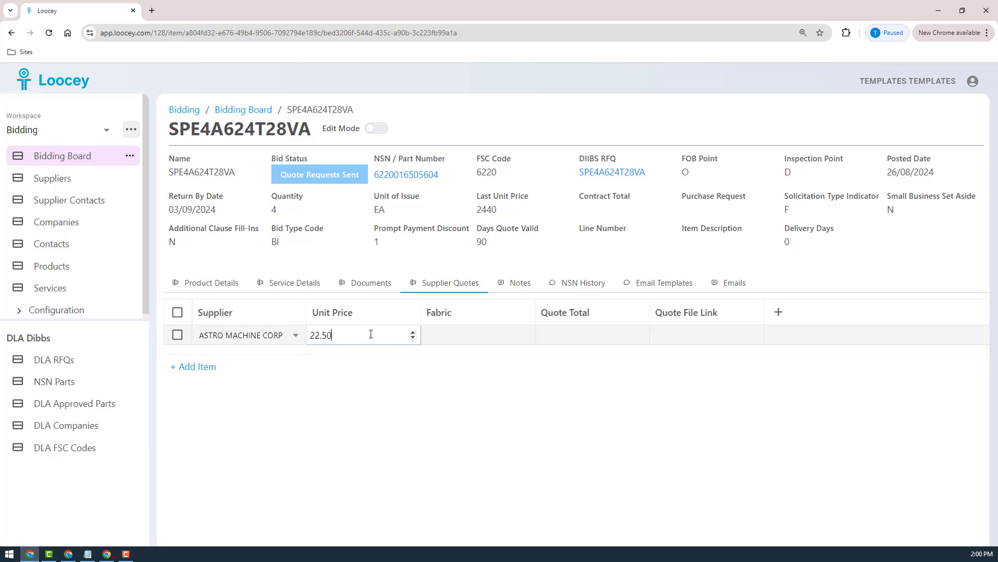
key("BackSpace")
key("BackSpace")
key("BackSpace")
key("BackSpace")
key("BackSpace")
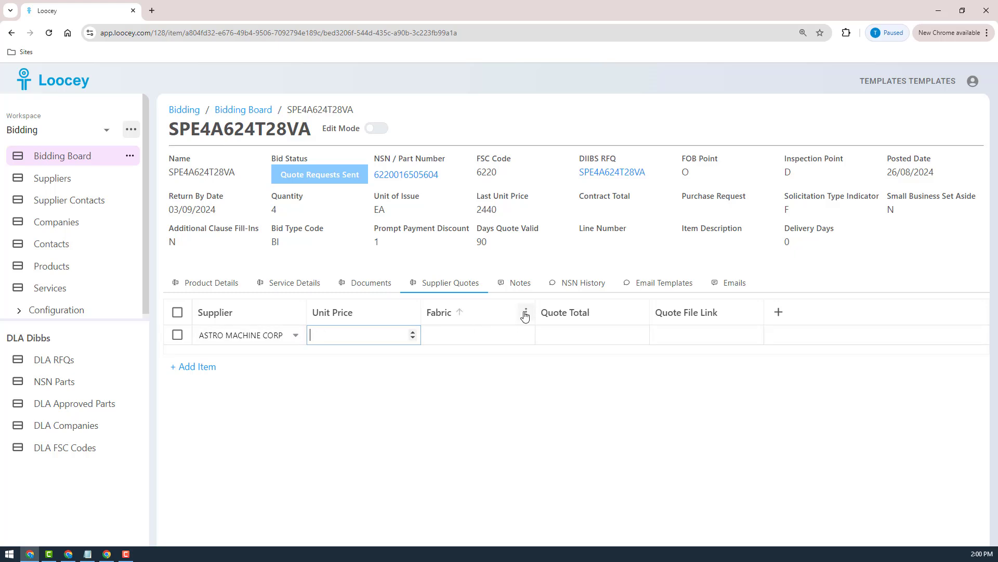
left_click(525, 313)
left_click(444, 416)
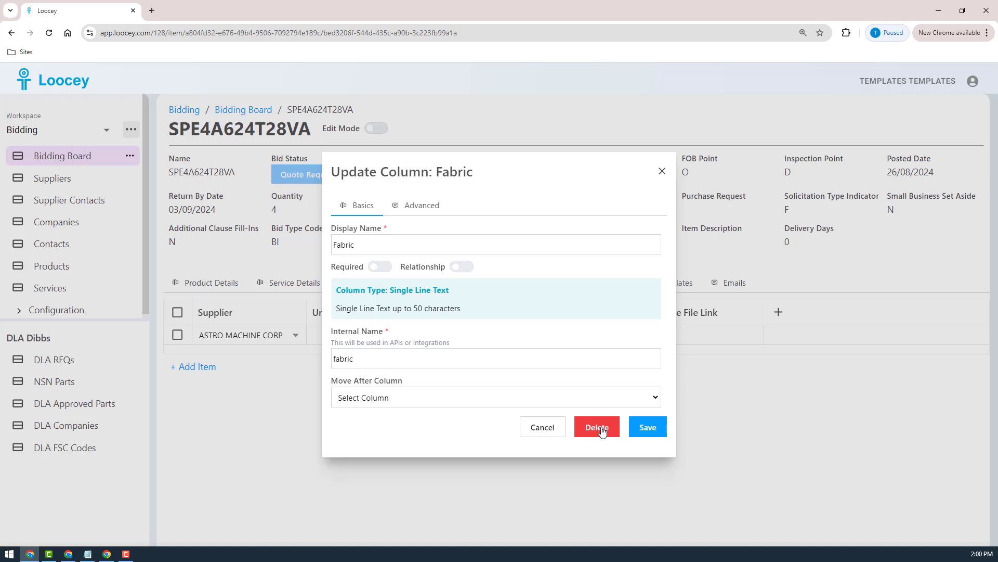
left_click(544, 430)
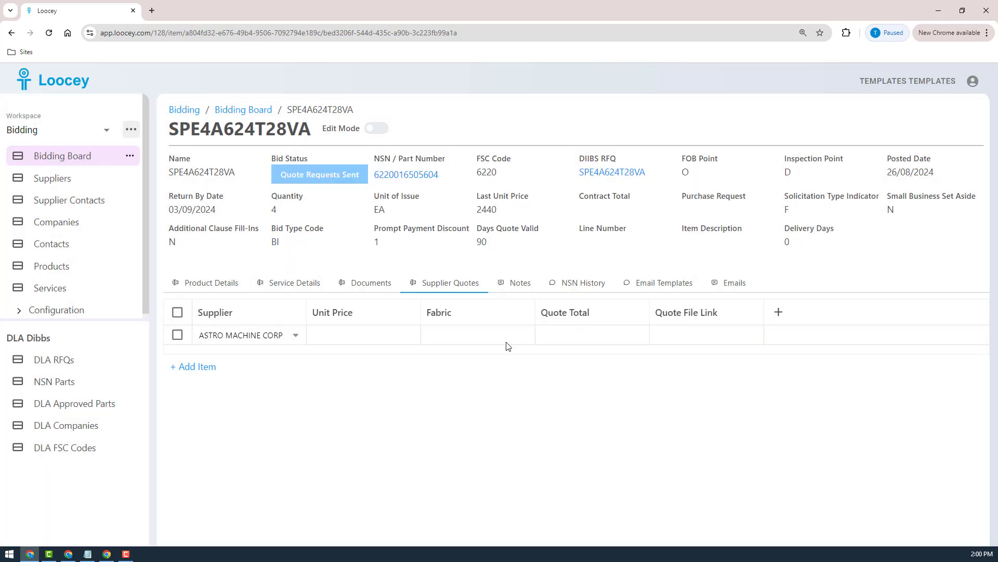
Delete the Fabric column from the supplier quotes table.
left_click(526, 313)
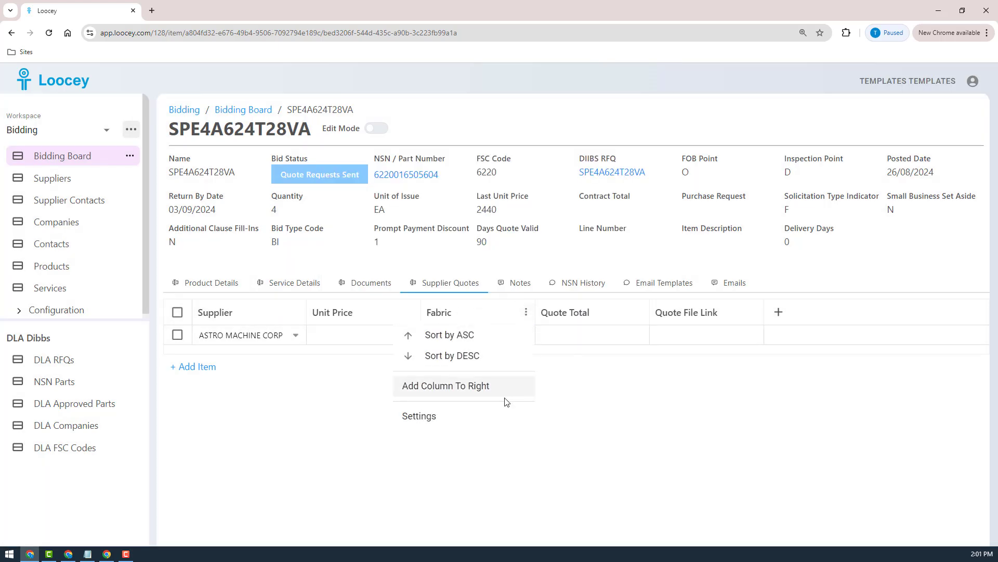
left_click(451, 419)
left_click(597, 430)
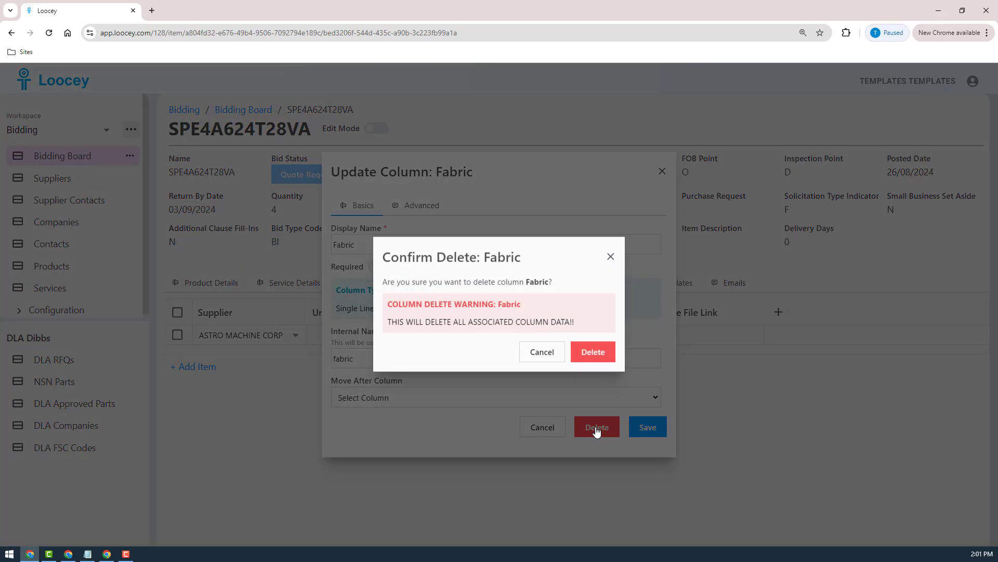
left_click(591, 355)
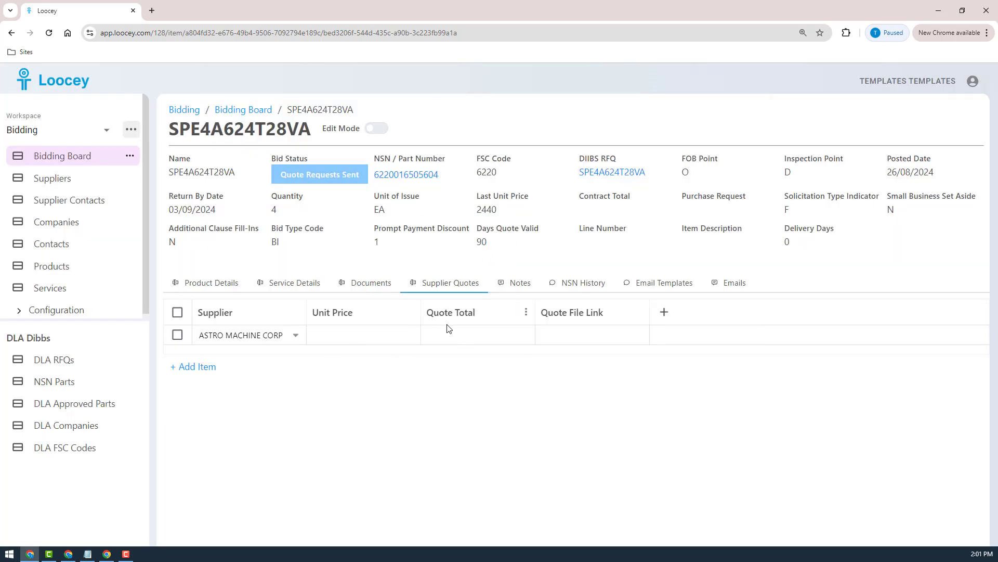
Set the ASTRO MACHINE CORP quote's unit price to 22.50 and its quote total to 550.
left_click(336, 335)
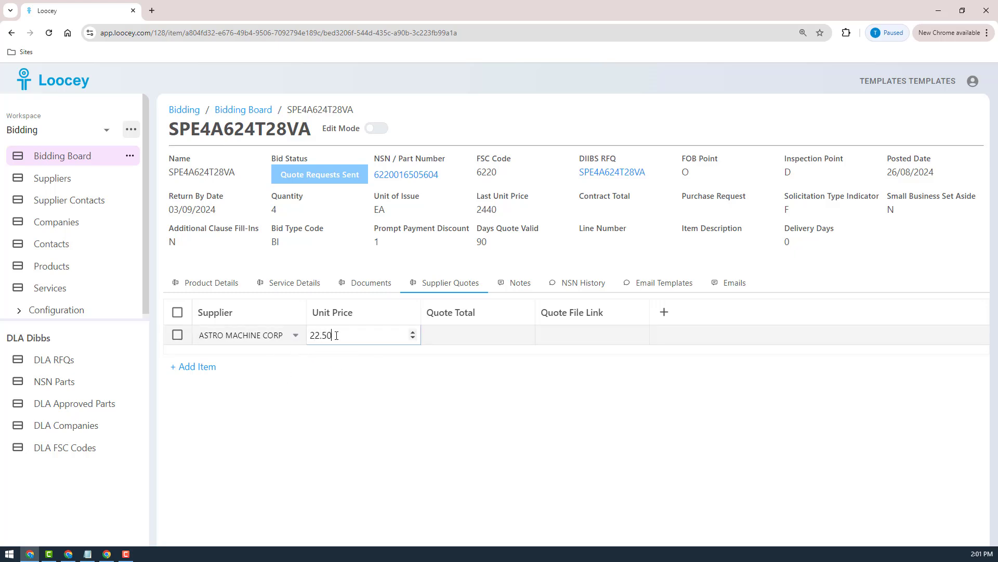
left_click(457, 335)
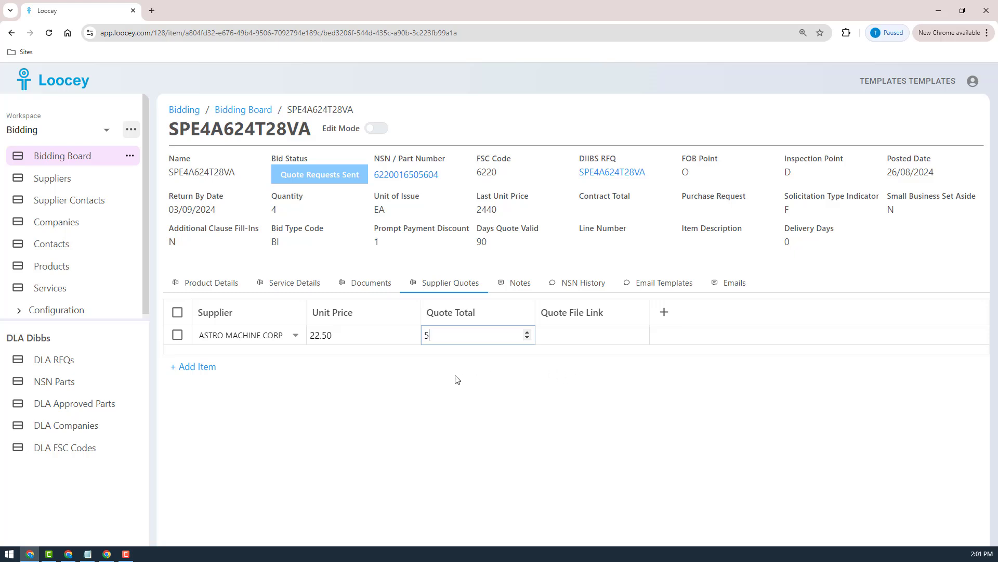
left_click(521, 381)
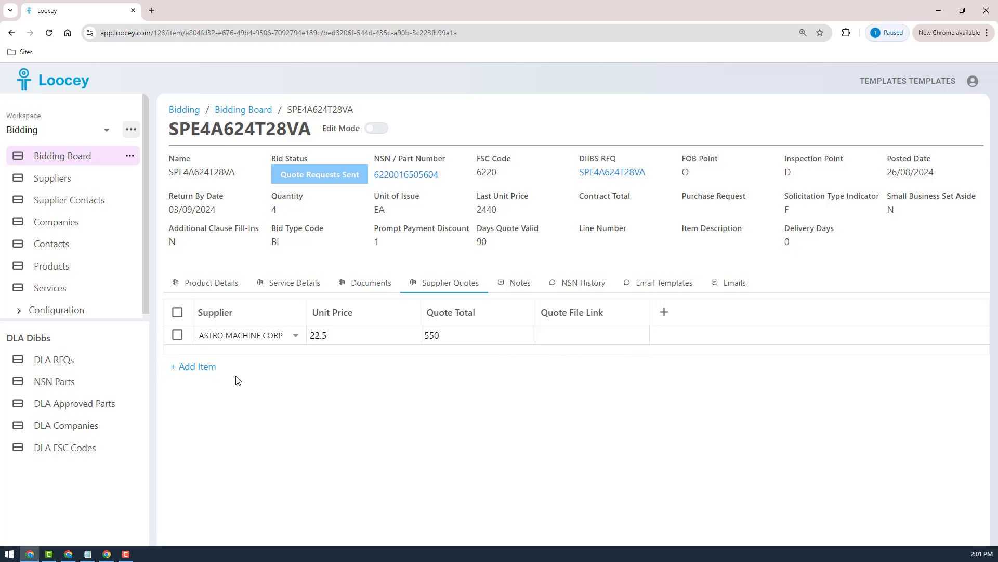
Add a second supplier quote line for NETEX SALES & PRODUCTION CO, and widen the Supplier column to fit the name.
left_click(260, 368)
left_click(250, 355)
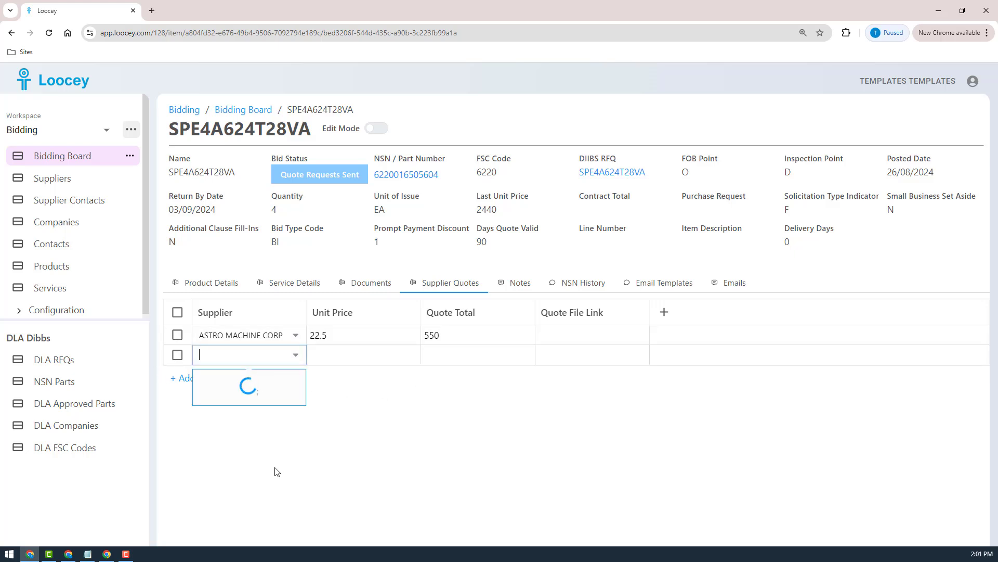
left_click(245, 444)
left_click(359, 356)
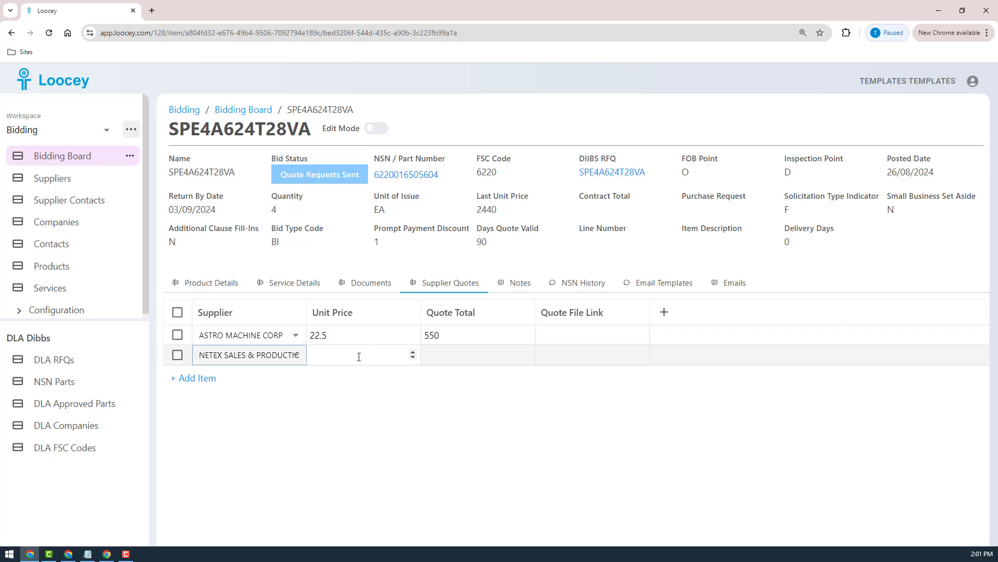
left_click_drag(307, 312, 337, 312)
left_click(363, 355)
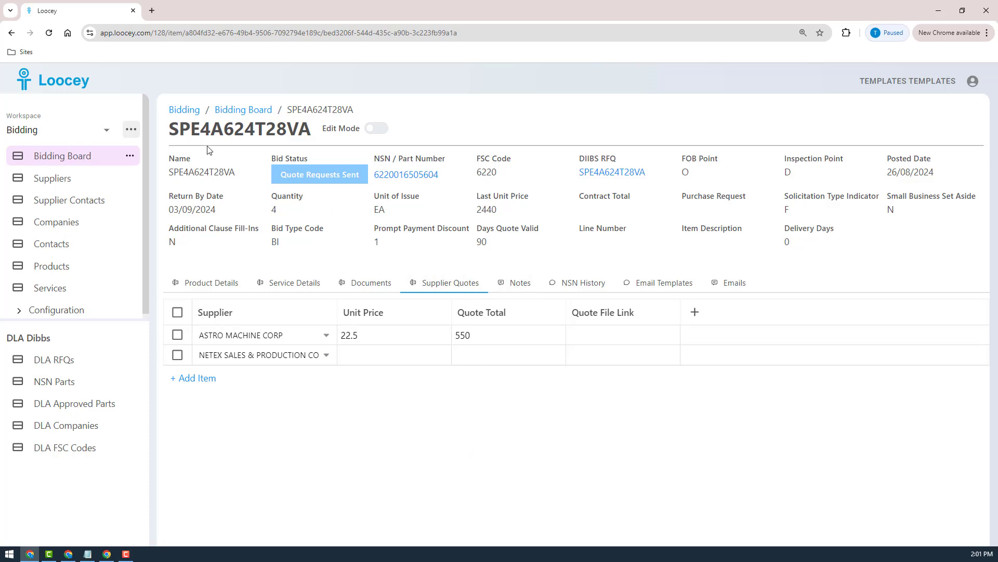
double_click(221, 138)
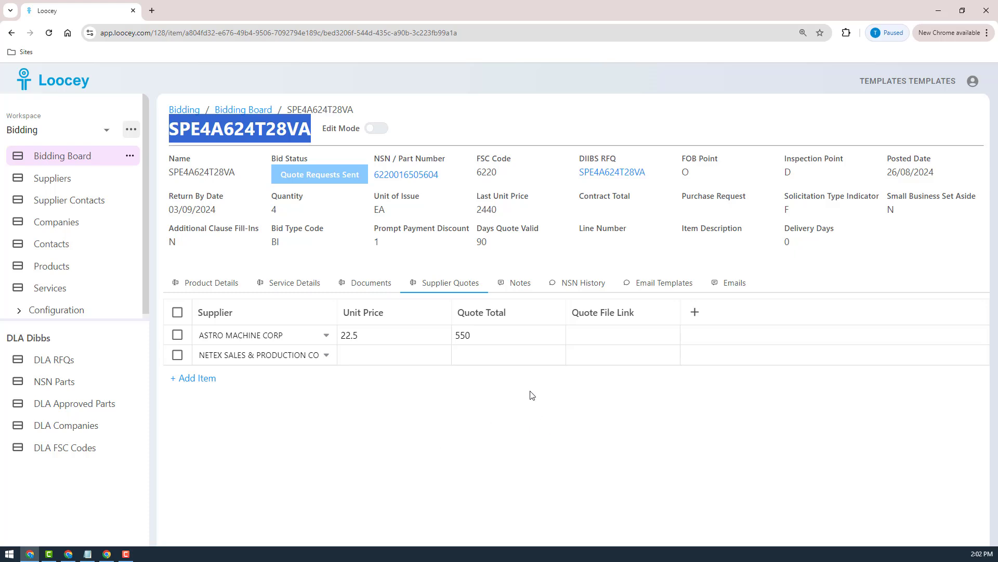
Post a note on the bid saying that the contact, given by first name, said to call back next week.
left_click(515, 287)
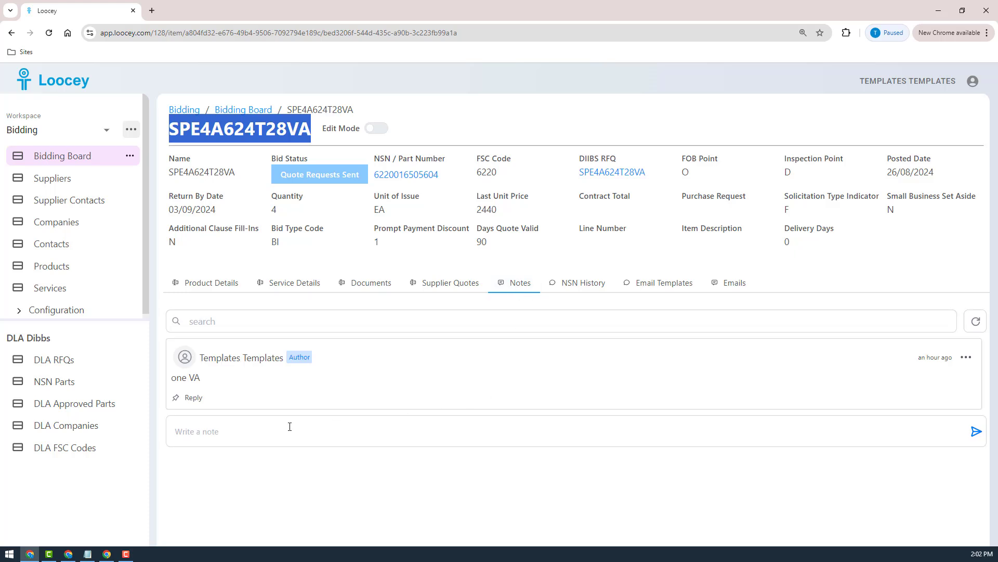
left_click(235, 436)
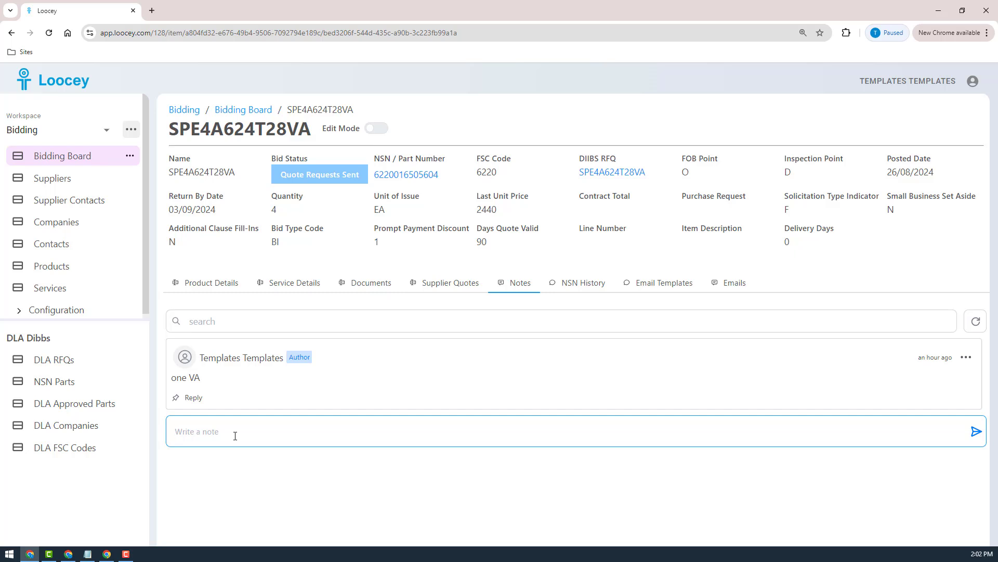
type("John said to call back next week")
key("Return")
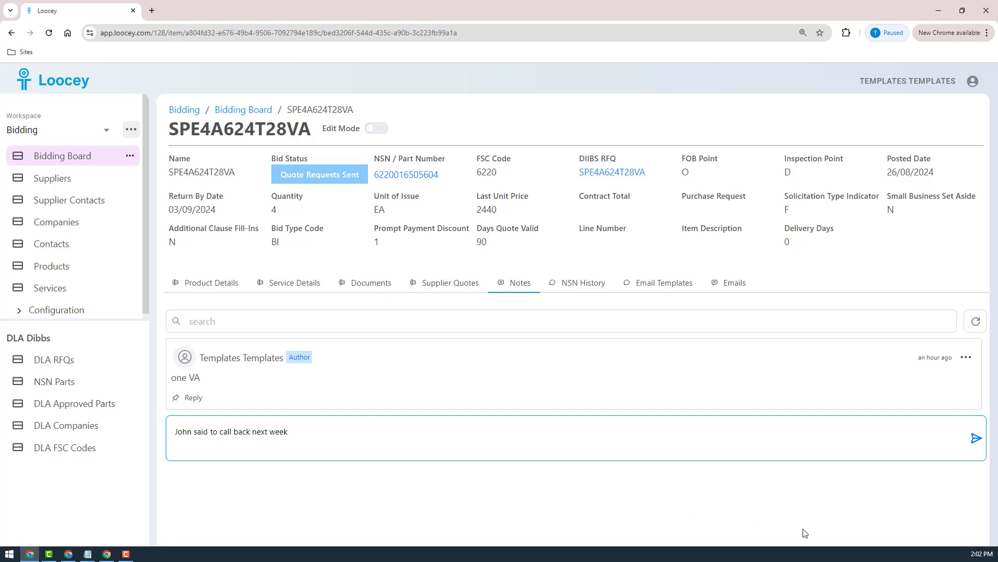
left_click(976, 438)
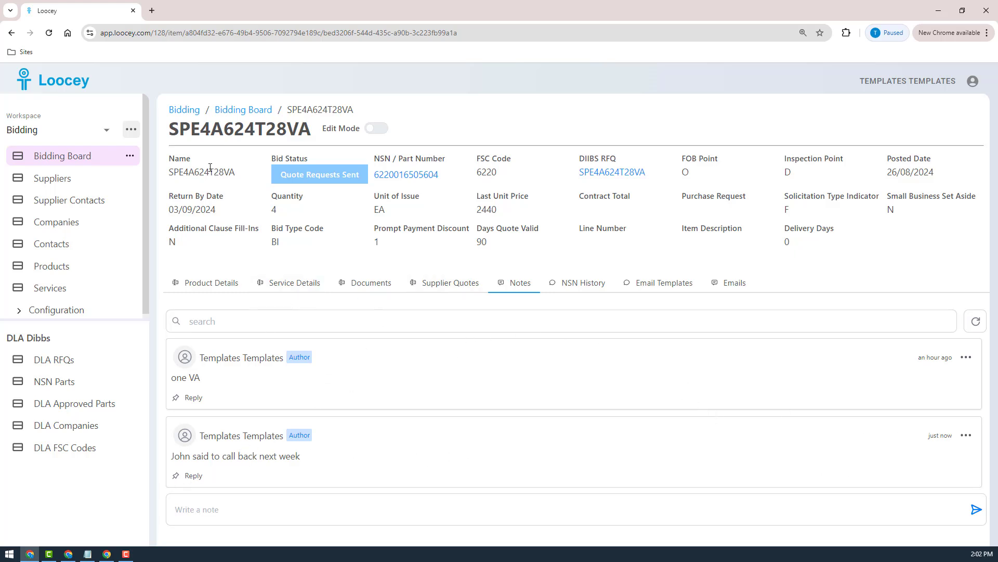
Check the bid's NSN history, and examine the pricing request email template, including its filled-in NSN and quantity.
double_click(204, 136)
left_click(493, 385)
left_click(585, 284)
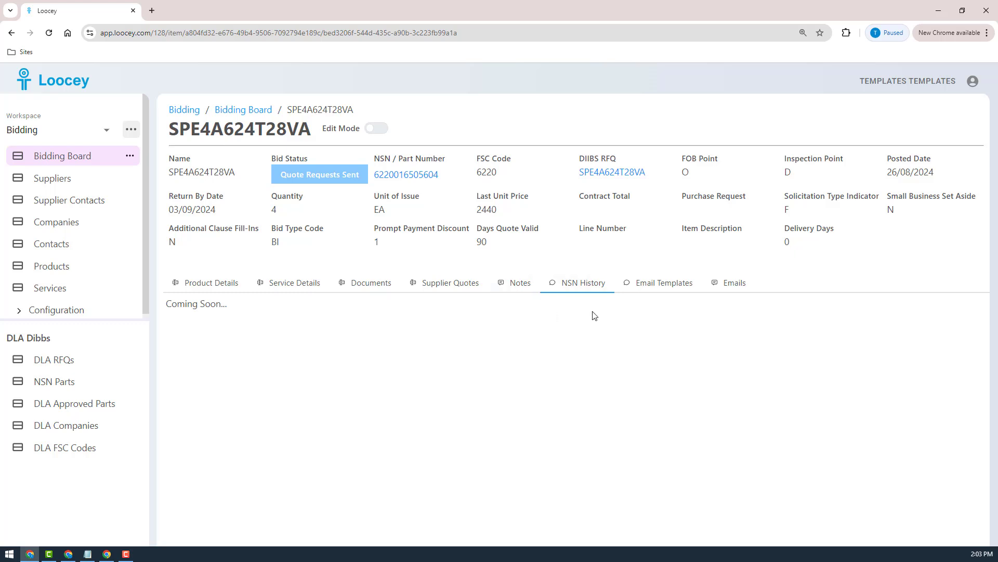
left_click(653, 283)
scroll(299, 443, "down", 1)
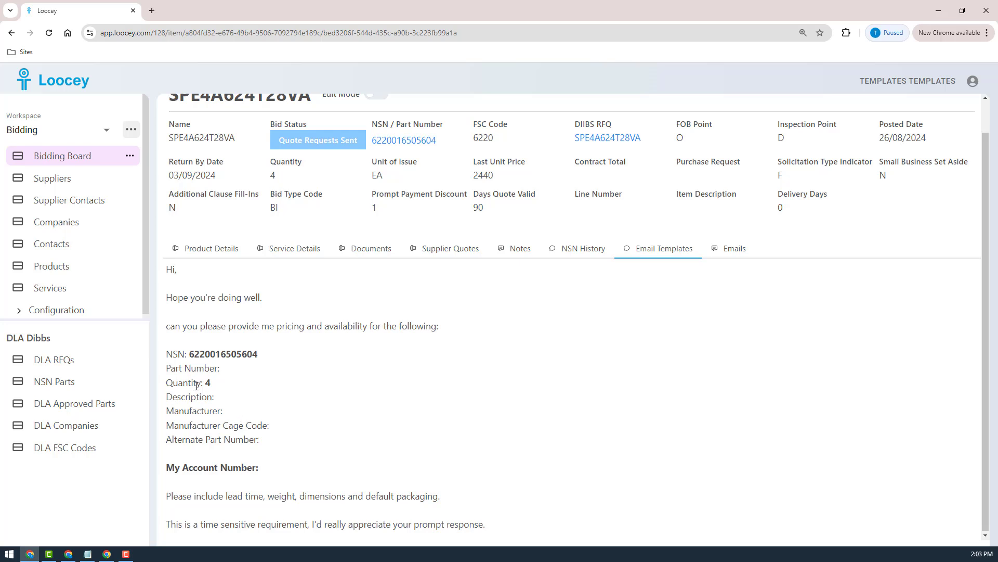
scroll(223, 394, "up", 1)
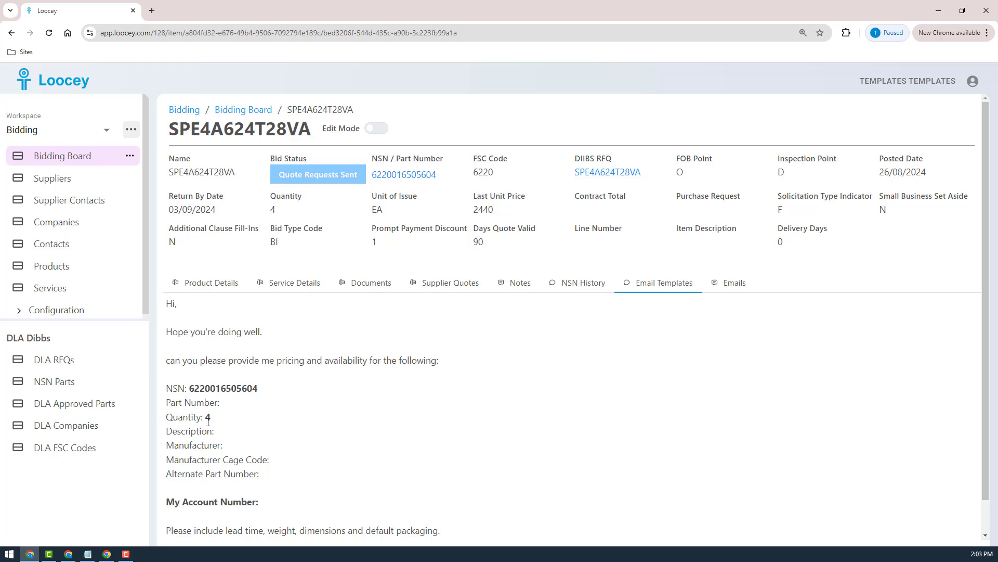
scroll(208, 421, "down", 1)
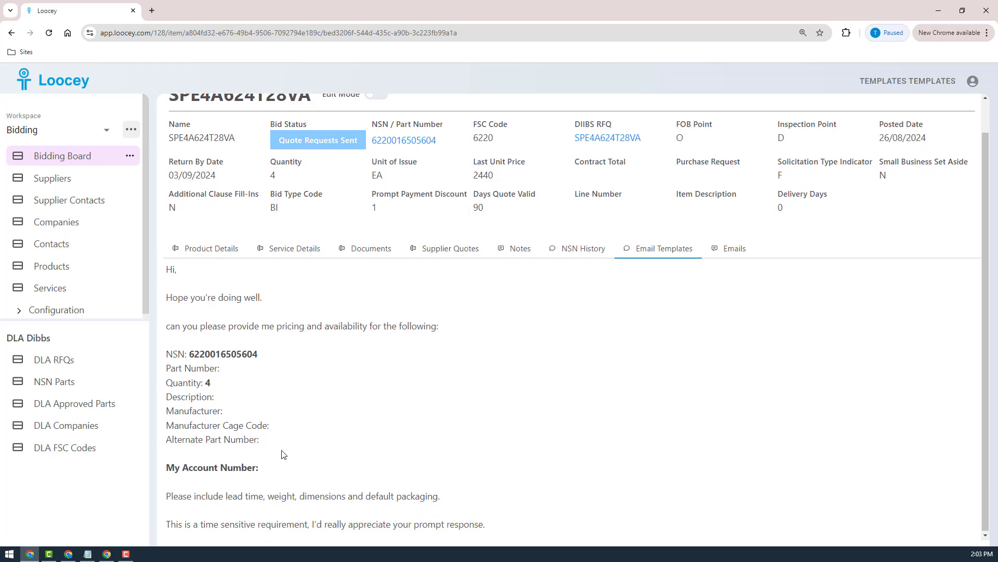
left_click_drag(486, 524, 160, 260)
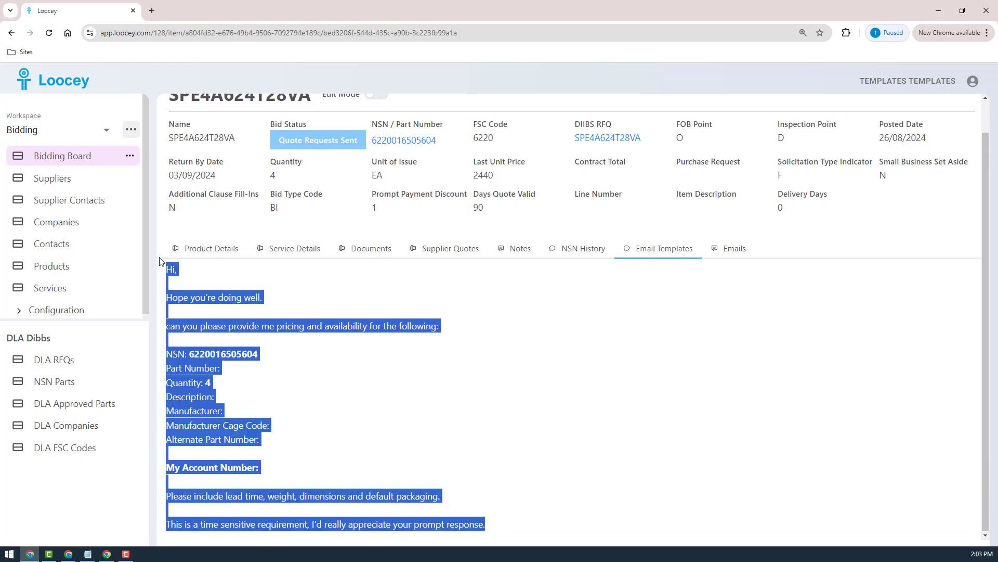
left_click(307, 373)
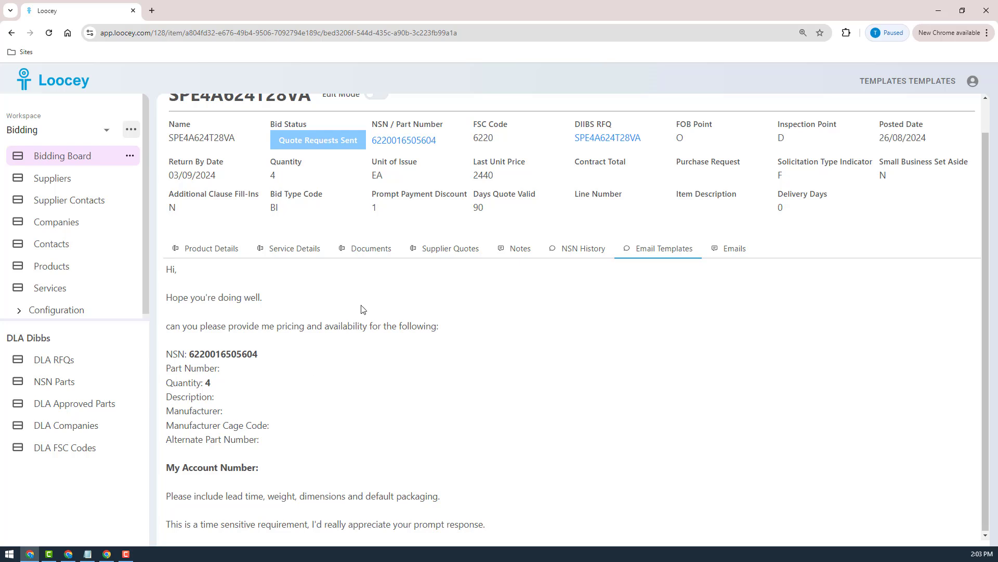
left_click_drag(511, 531, 164, 294)
left_click(271, 388)
double_click(223, 353)
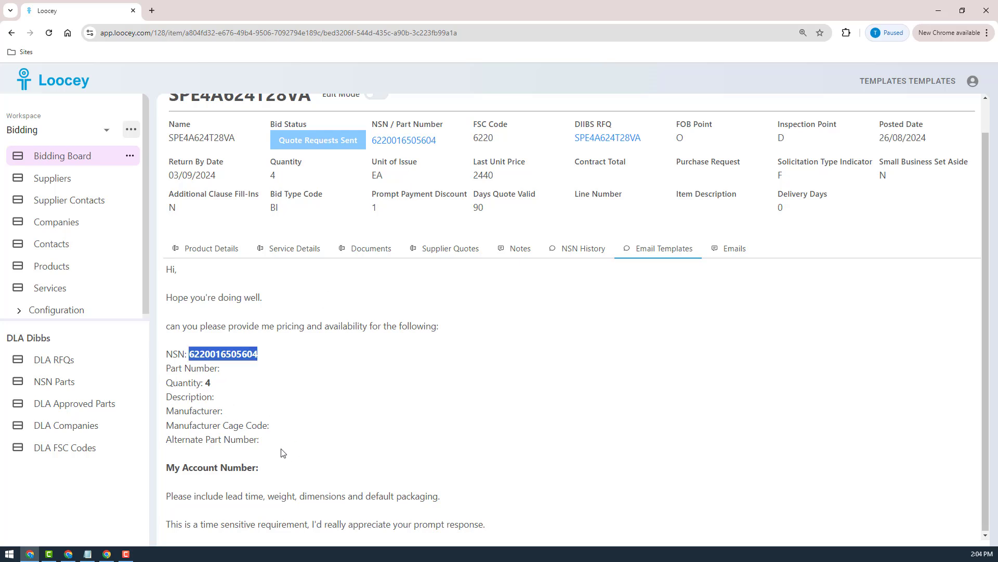
Examine the item detail lines in the pricing request email template, from NSN to Alternate Part Number.
left_click_drag(285, 453, 174, 352)
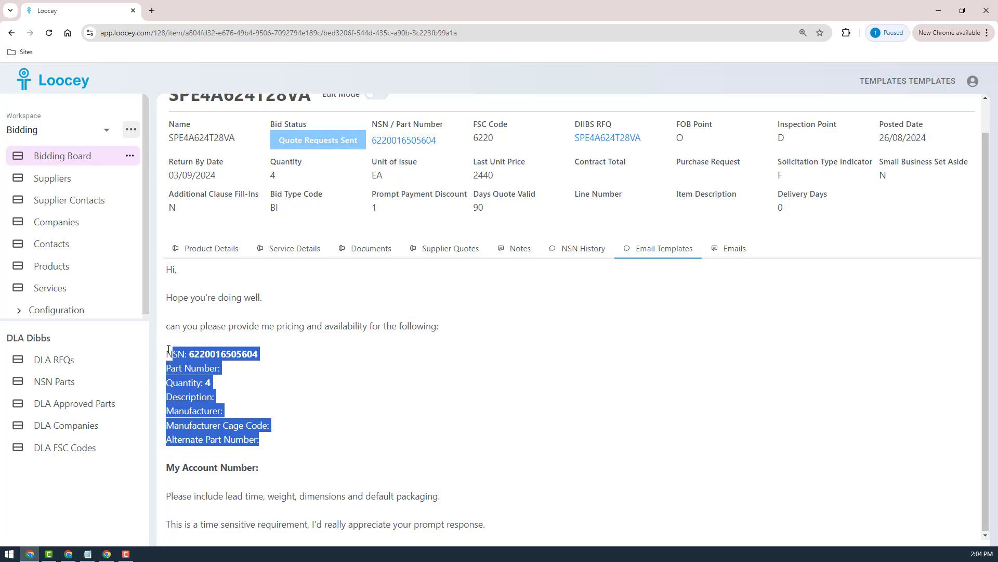
left_click_drag(167, 349, 368, 437)
scroll(383, 419, "up", 1)
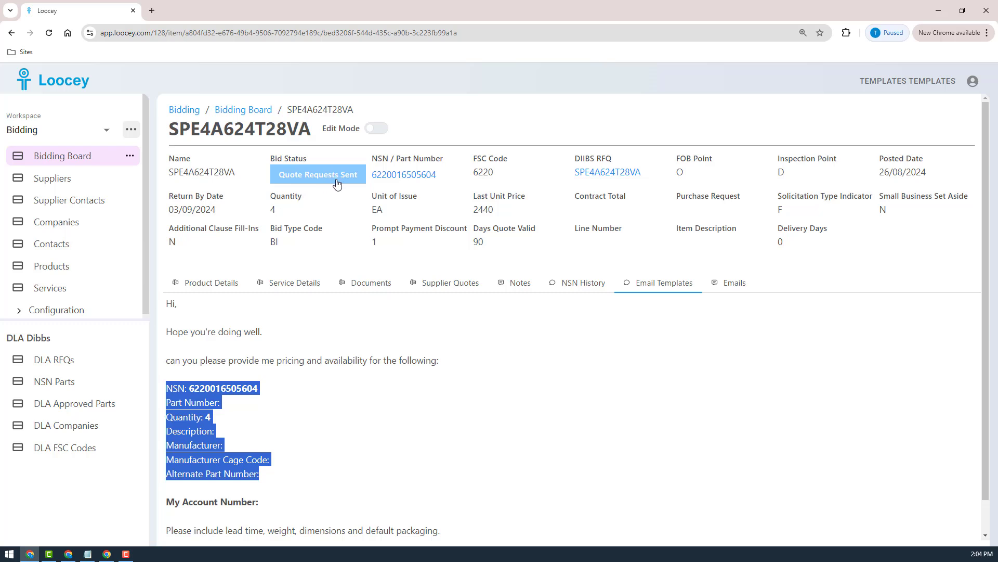
Set the bid's quantity to 5, save the change and leave edit mode.
left_click(373, 129)
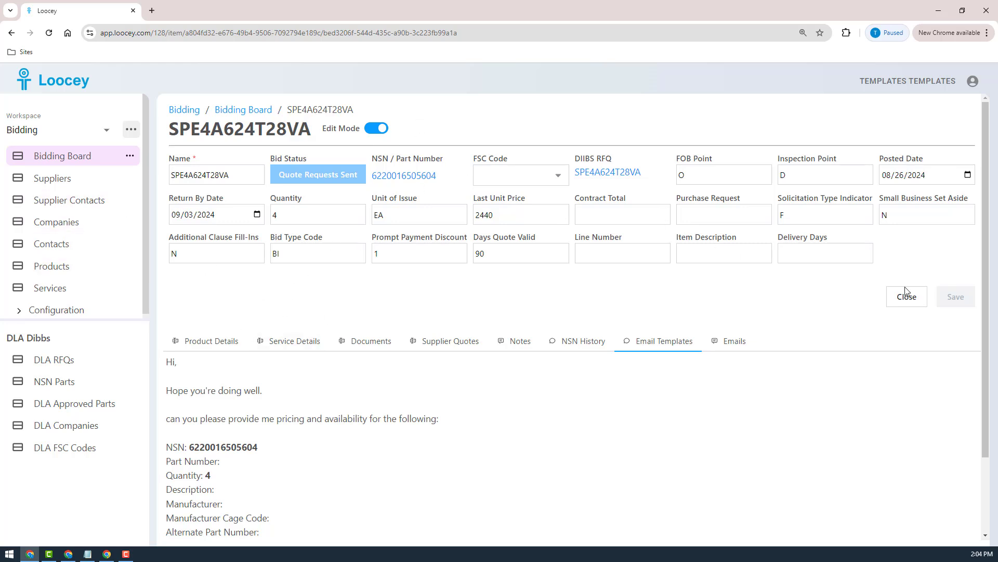
left_click(292, 212)
left_click_drag(287, 215, 278, 220)
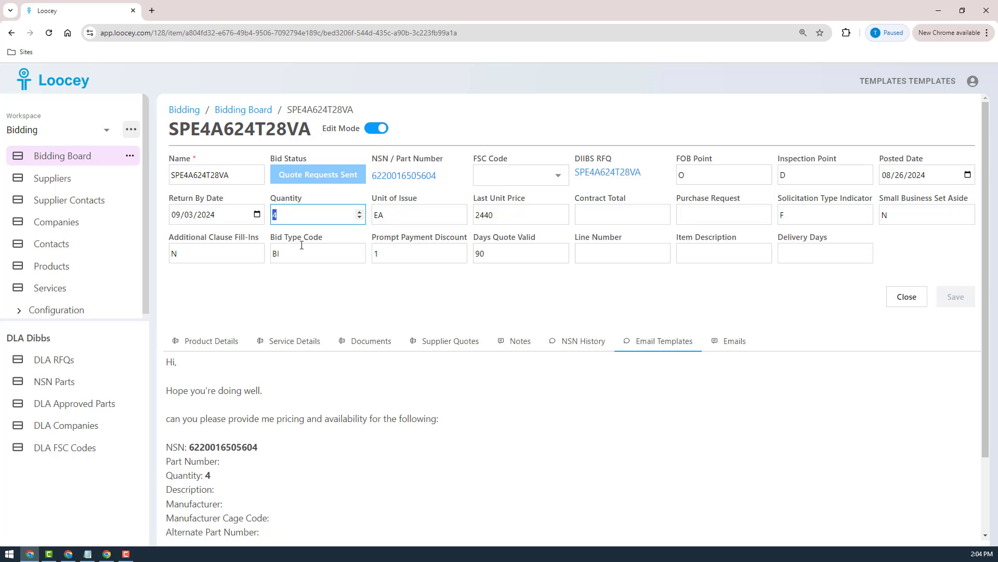
type("5")
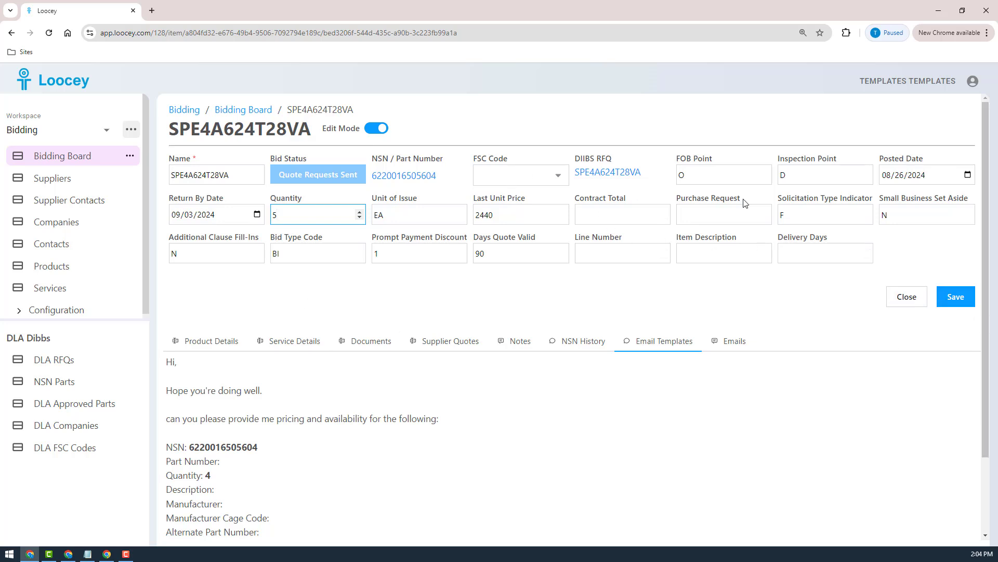
left_click(958, 300)
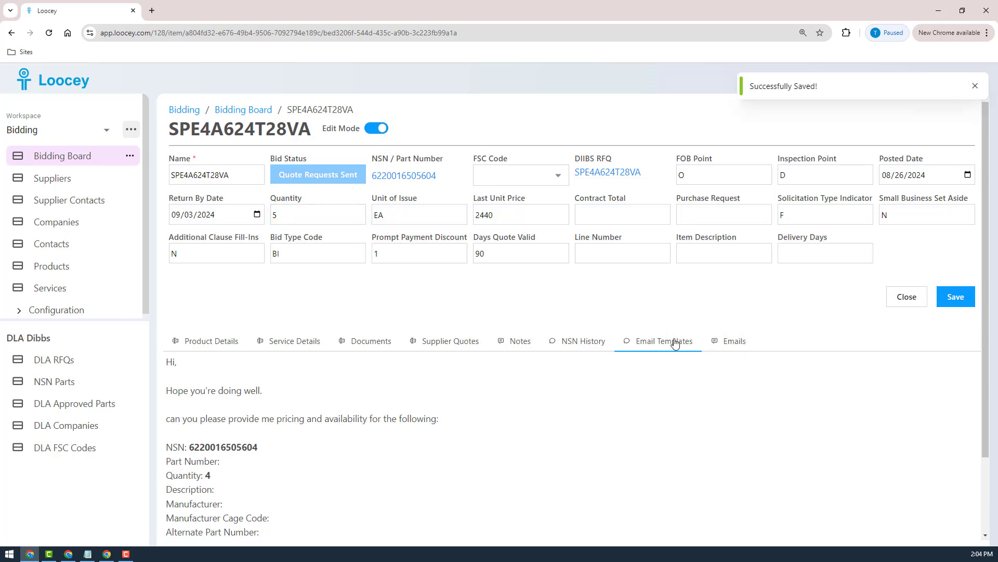
left_click(901, 301)
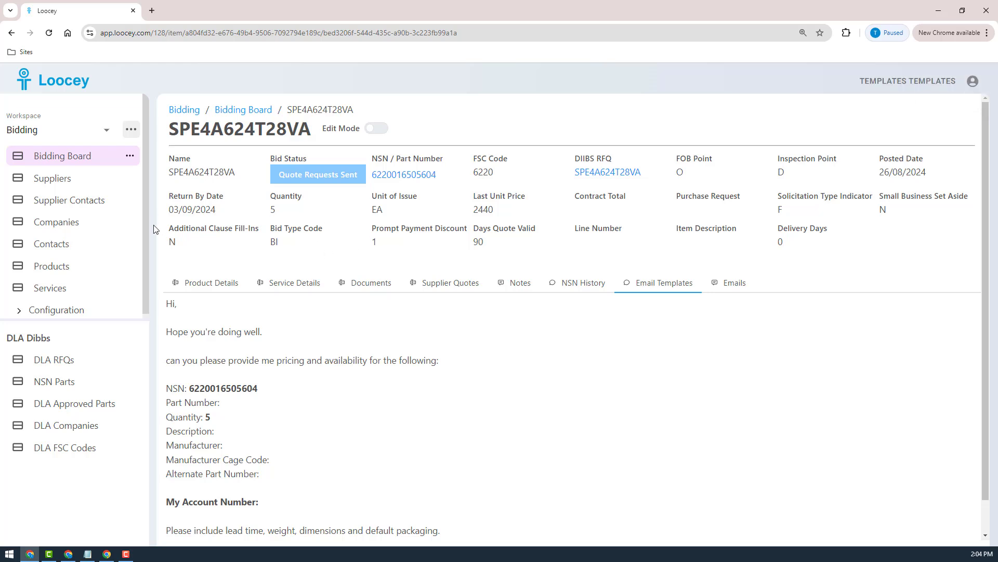
Delete the four TempCage placeholder records (U5306 and 50053) from the Suppliers list.
left_click_drag(79, 318, 79, 384)
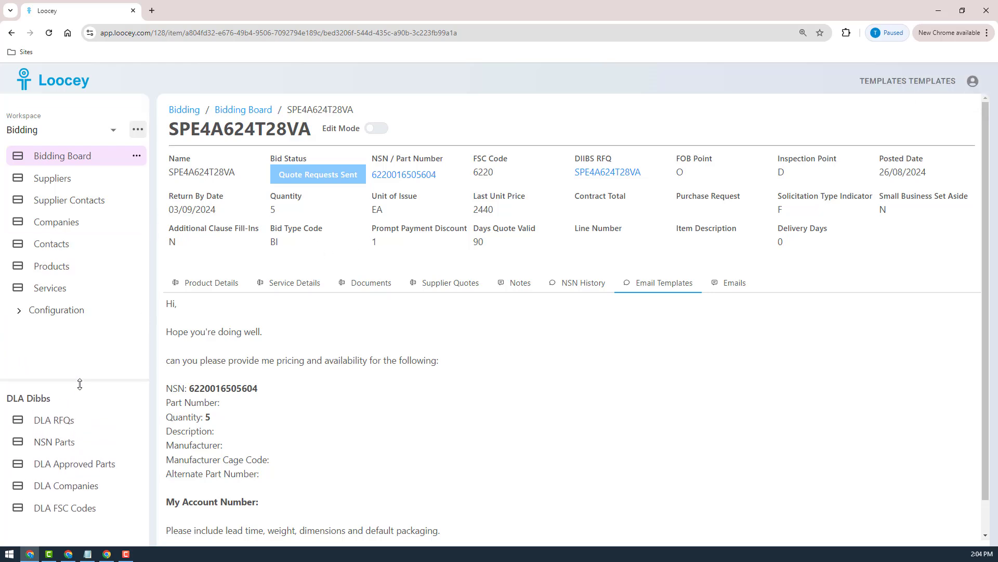
left_click(54, 179)
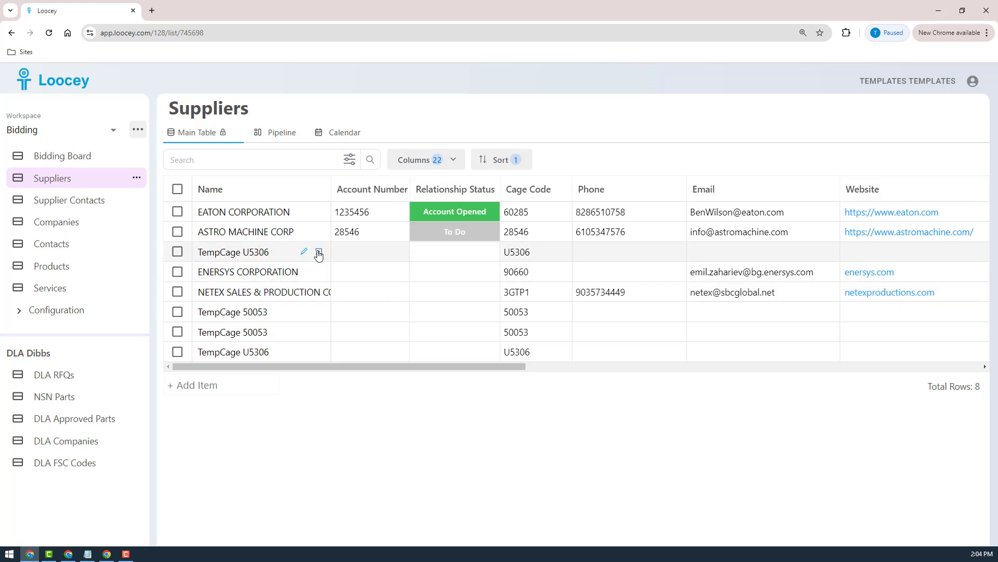
left_click(177, 252)
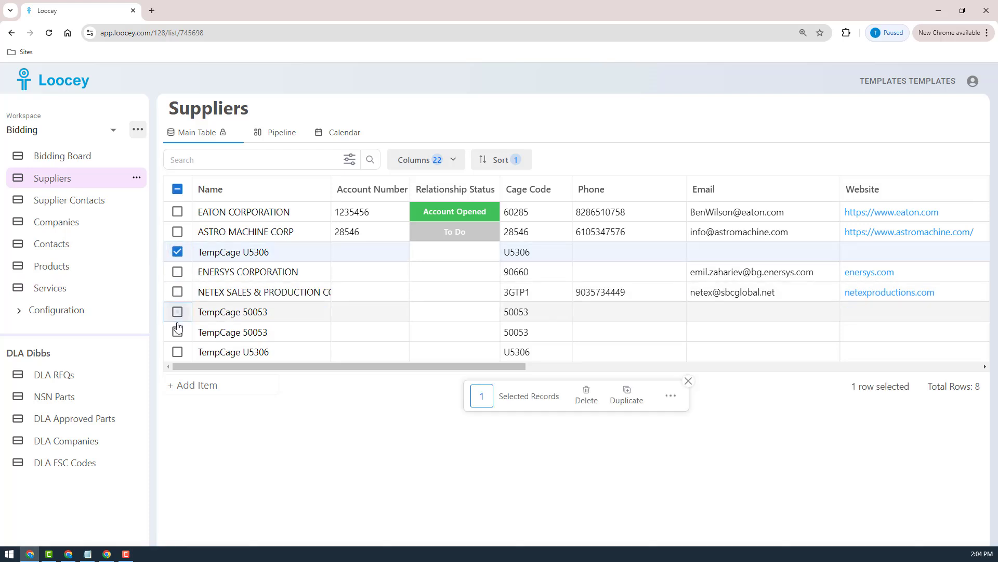
left_click(178, 312)
left_click(177, 332)
left_click(177, 352)
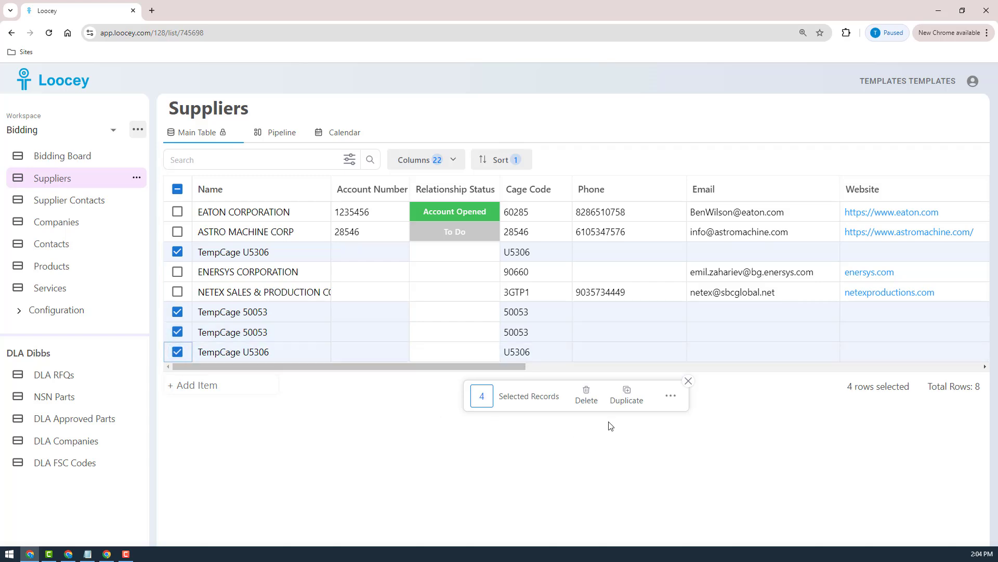
left_click(586, 396)
left_click(591, 350)
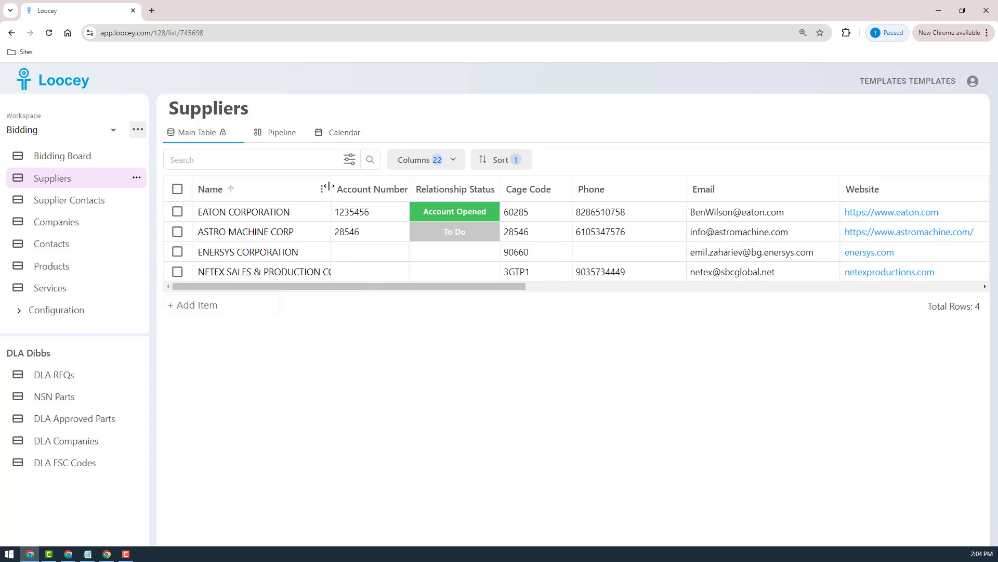
Widen the Name and Relationship Status columns, and set ASTRO MACHINE CORP's relationship status to Application Pending.
left_click_drag(331, 189, 348, 217)
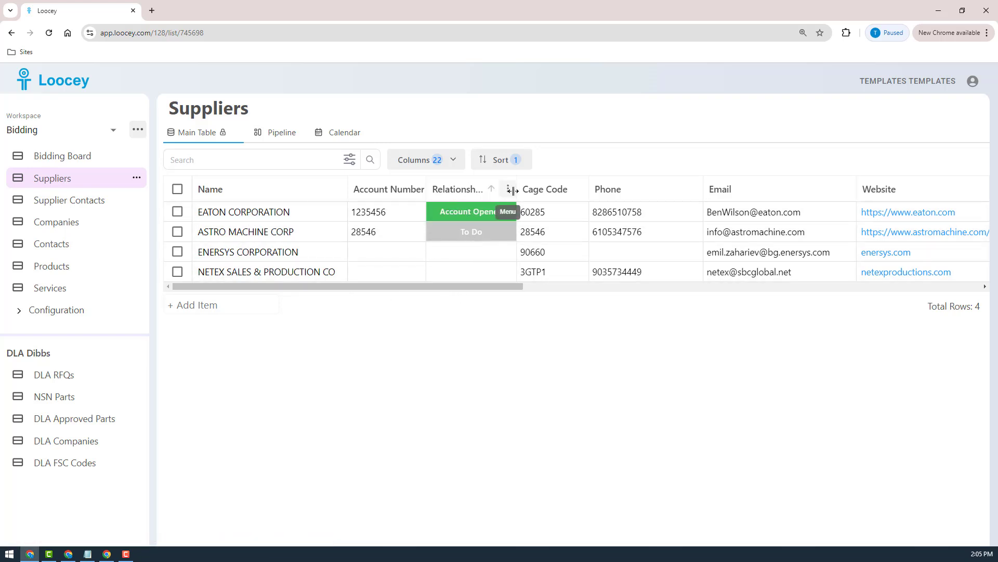
left_click_drag(516, 190, 528, 189)
left_click(475, 238)
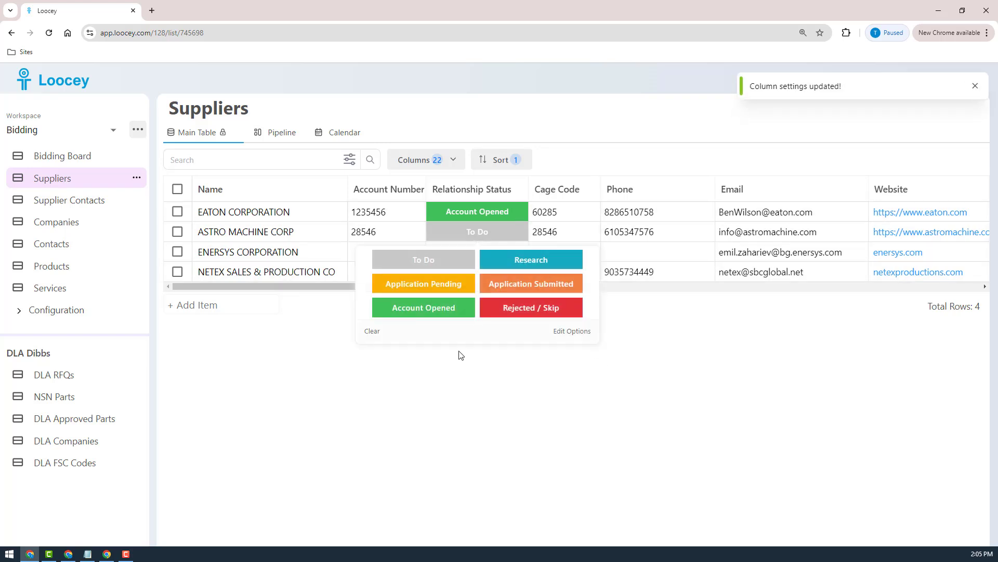
left_click(425, 285)
Set the relationship status of ENERSYS CORPORATION to Application Submitted and of NETEX SALES & PRODUCTION CO to Rejected / Skip.
left_click(467, 255)
left_click(541, 315)
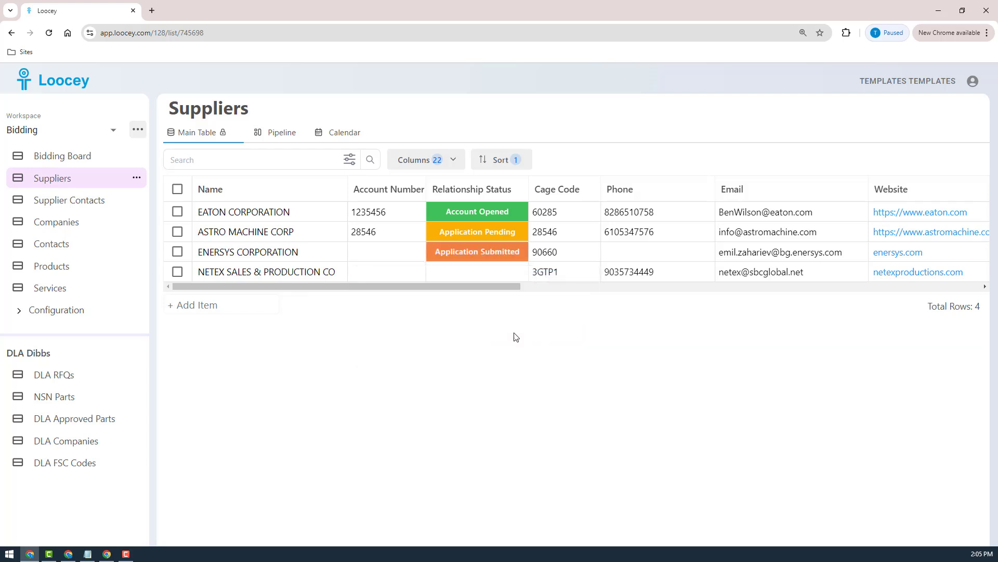
left_click(463, 275)
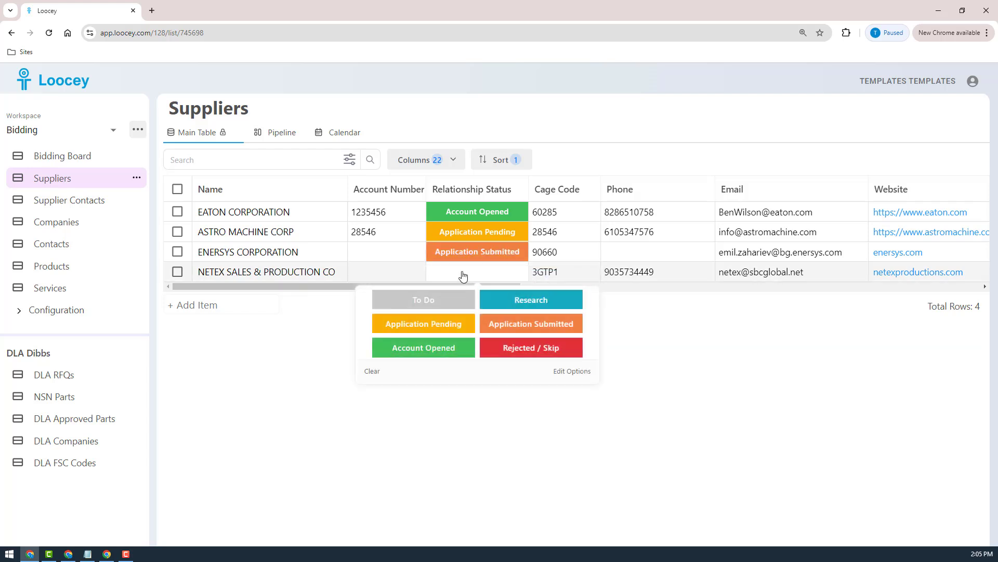
left_click(522, 357)
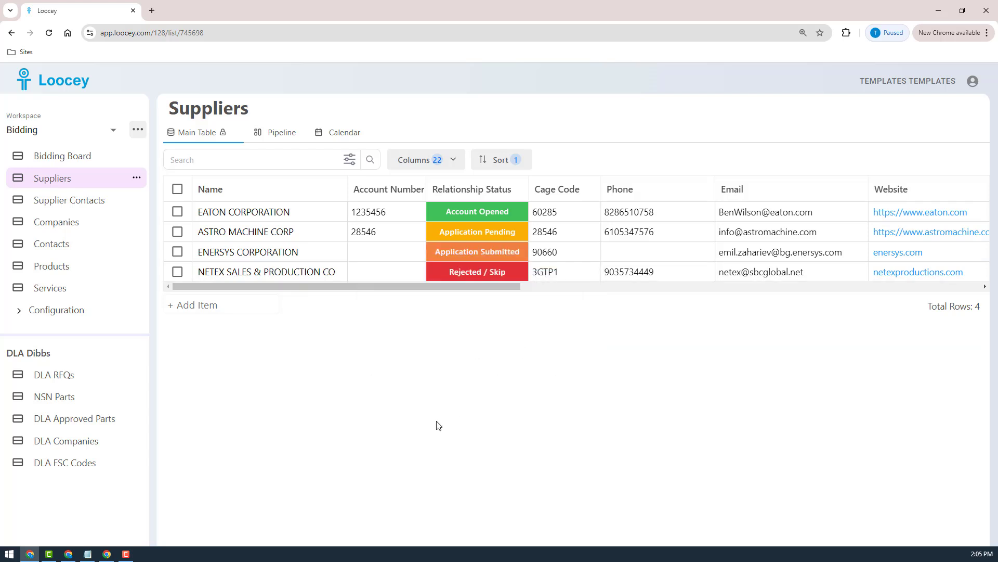
Post the note "Netex can't give us an account" on the NETEX SALES & PRODUCTION CO supplier record.
left_click(212, 272)
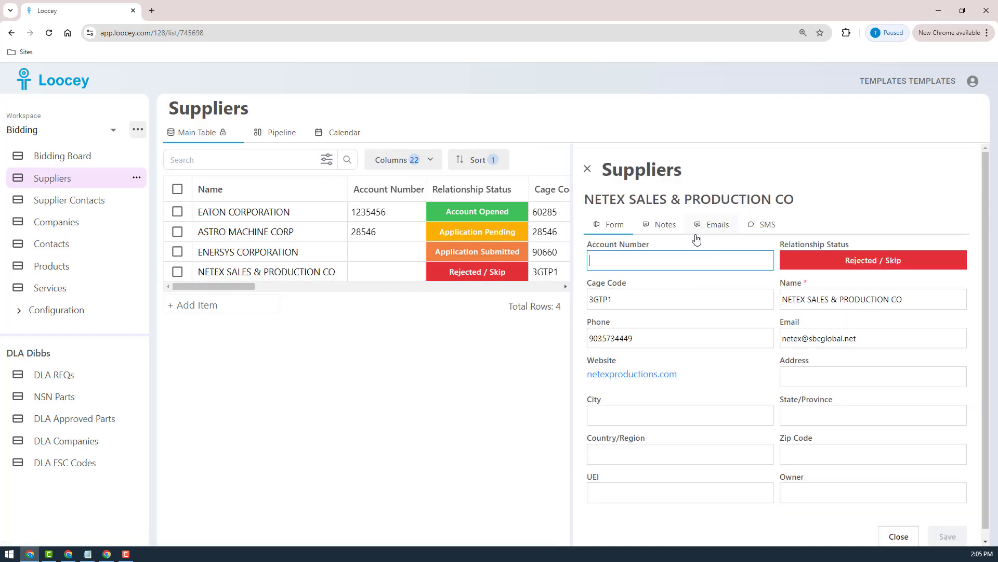
left_click(666, 226)
left_click(698, 529)
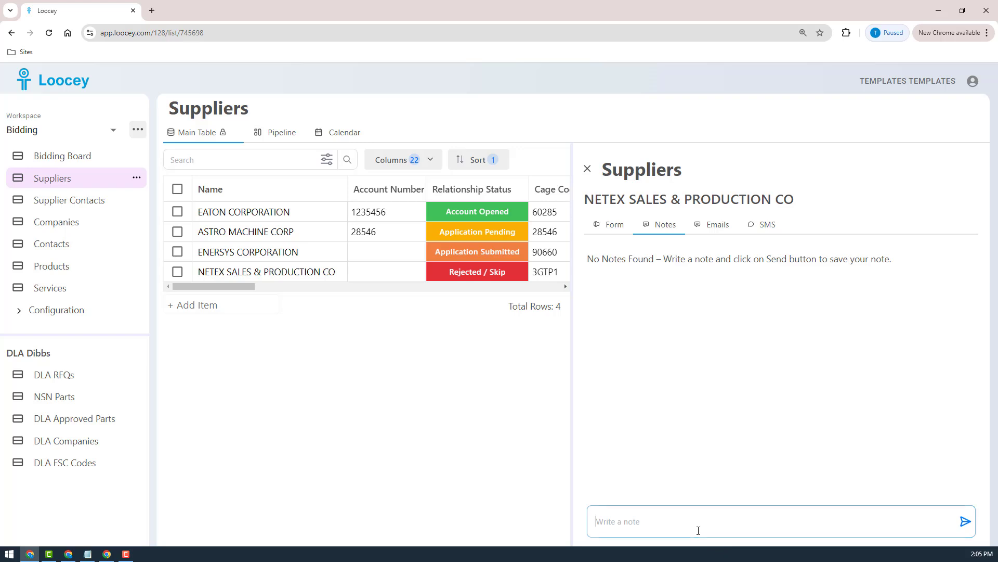
type("n")
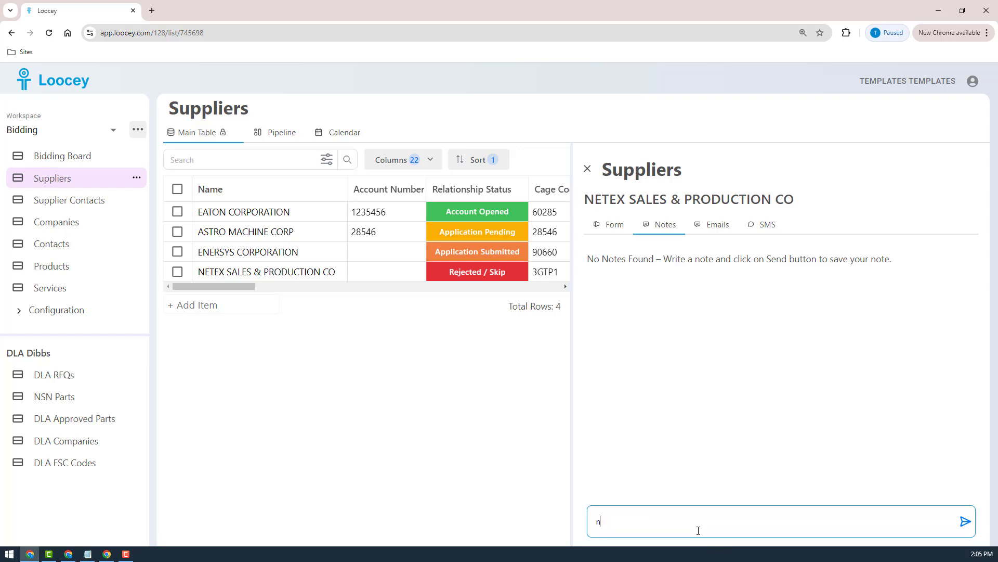
key("BackSpace")
key("BackSpace")
key("BackSpace")
type("n")
key("BackSpace")
type("Netex can't give us an account")
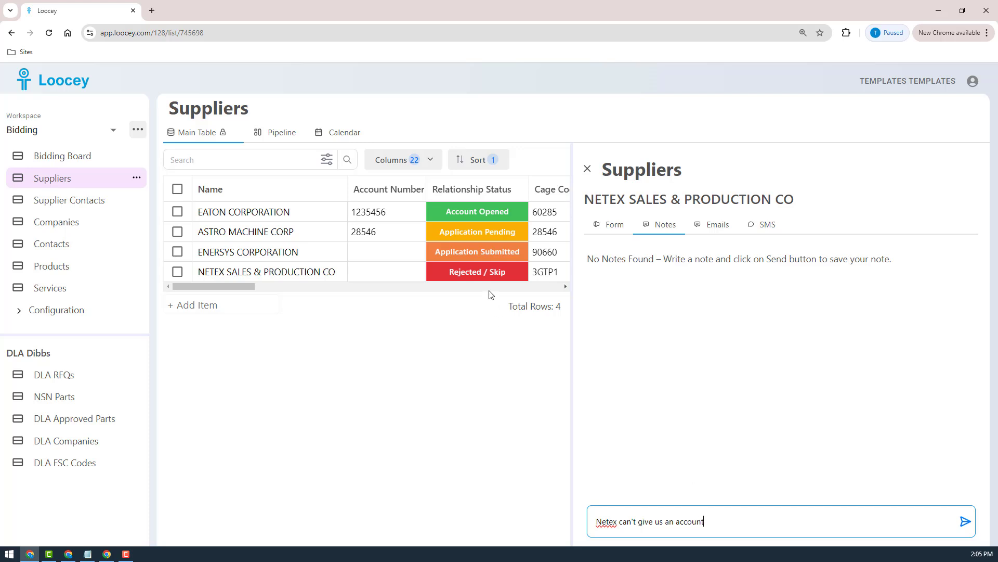
left_click(957, 522)
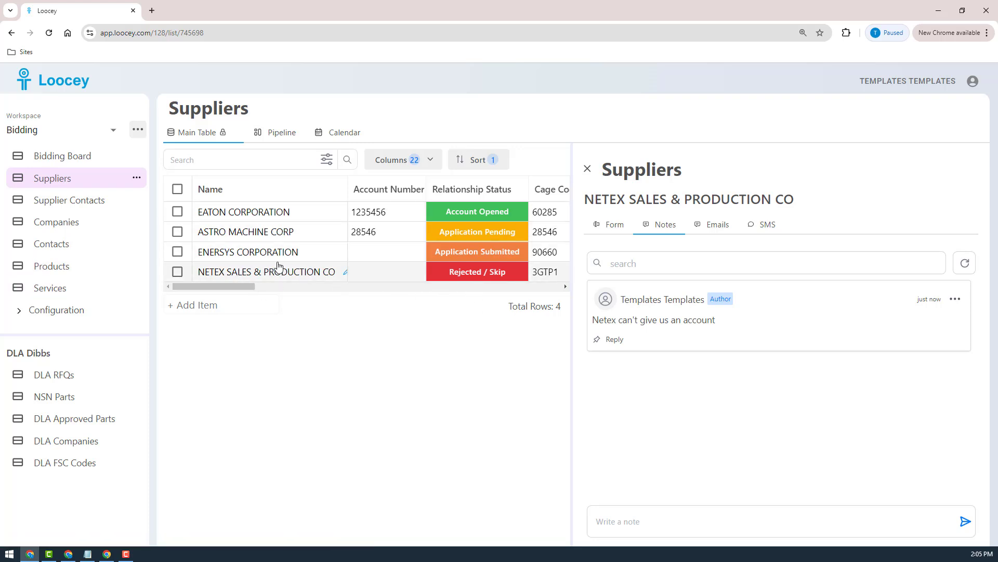
Check the notes of ENERSYS CORPORATION and NETEX SALES & PRODUCTION CO, review the NETEX form, and close the record.
left_click(254, 258)
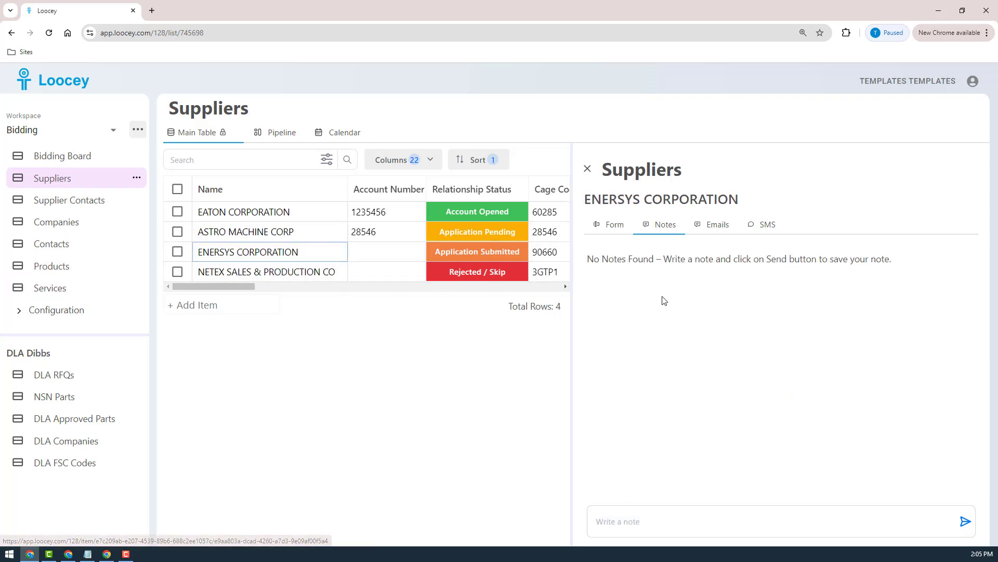
left_click(271, 271)
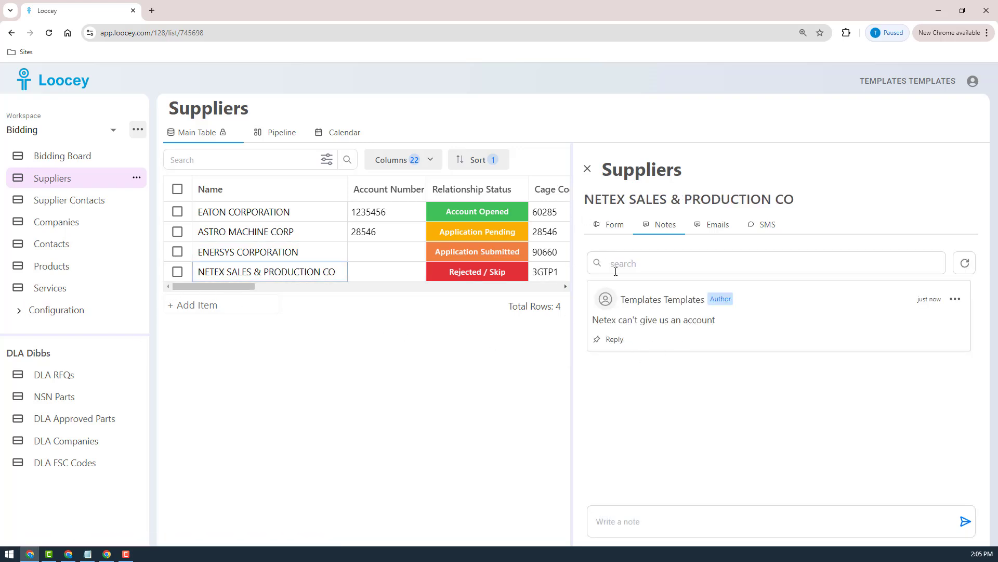
left_click(612, 237)
left_click(612, 228)
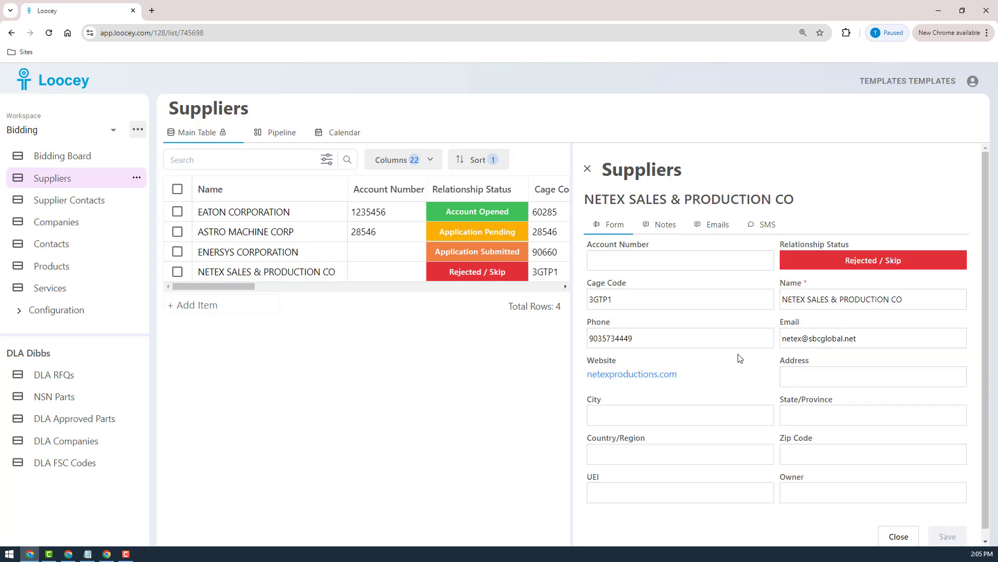
left_click(588, 170)
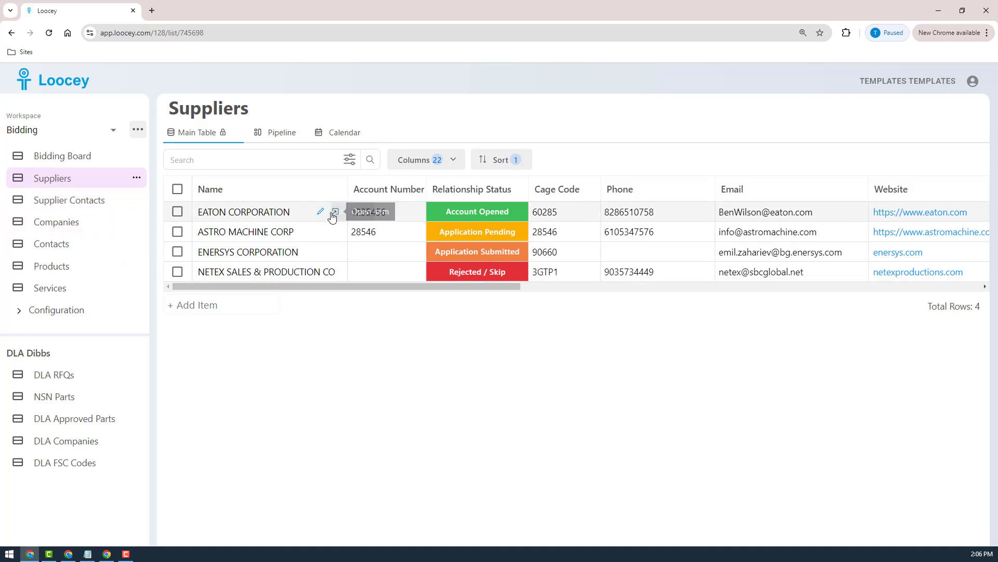
Review the contacts on EATON CORPORATION's supplier page, and look over the Supplier Contacts and Companies lists.
left_click(335, 213)
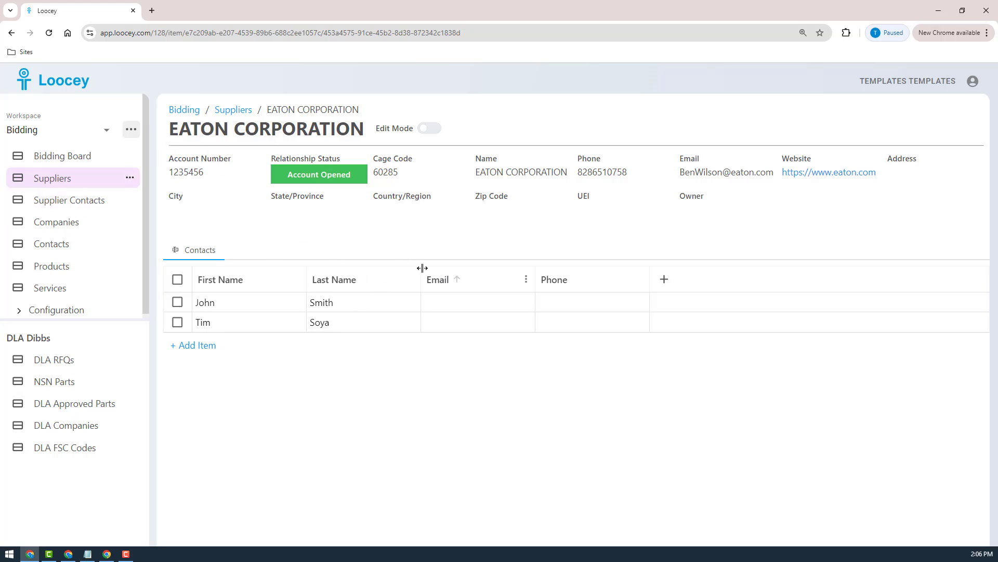
left_click(62, 205)
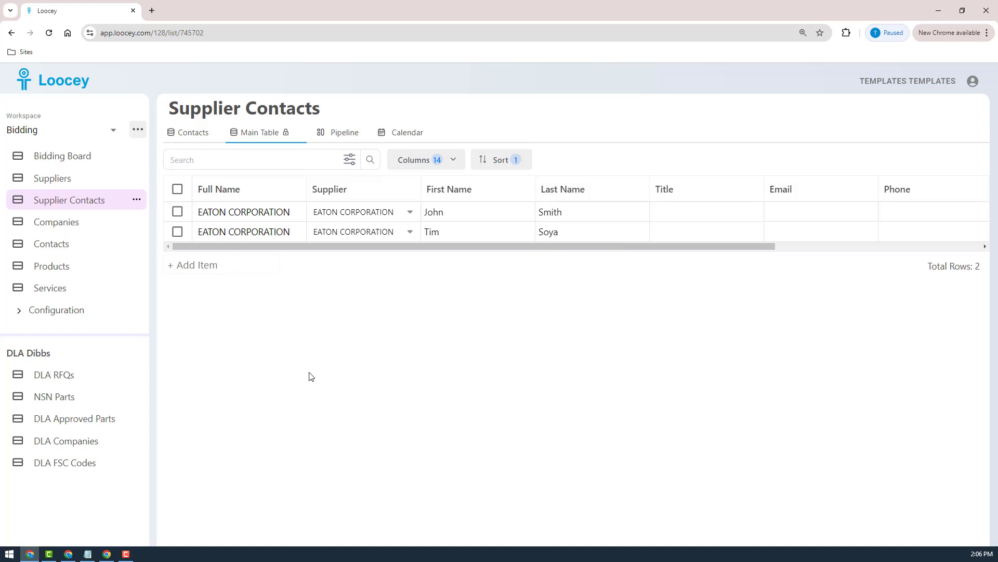
left_click(56, 223)
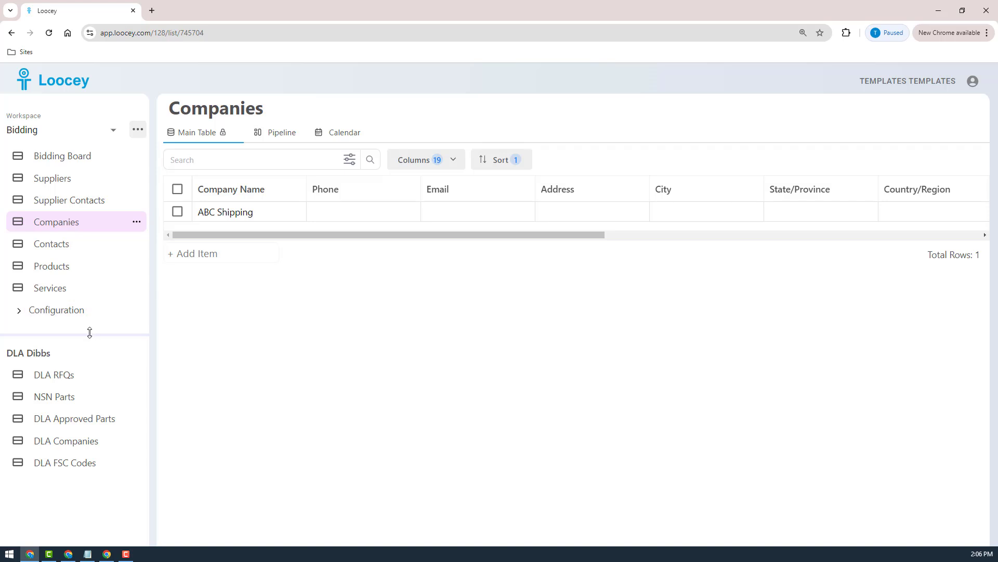
Open the Products list and widen its Name column to fit the full product names.
left_click_drag(91, 334, 94, 365)
left_click(58, 265)
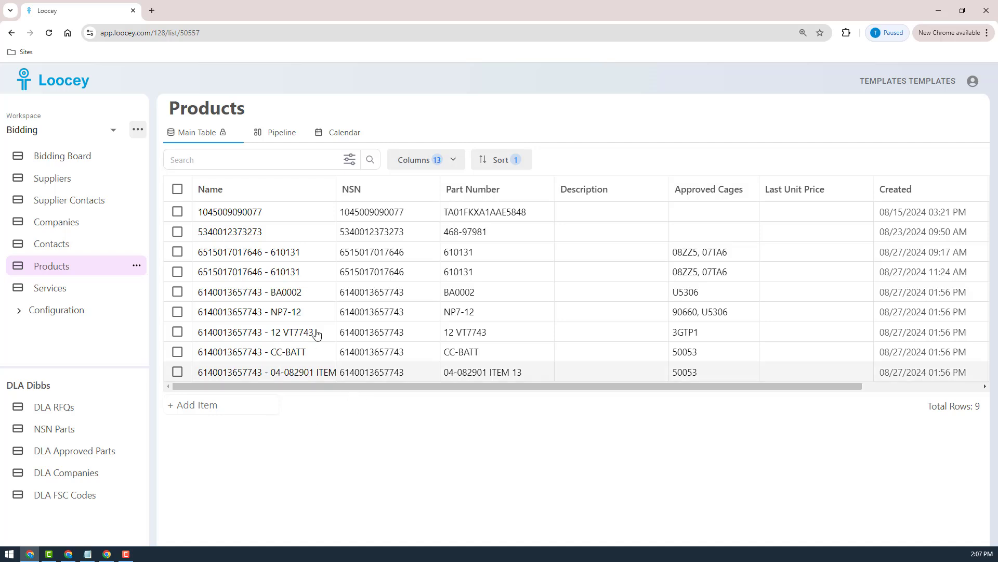
left_click_drag(334, 188, 367, 192)
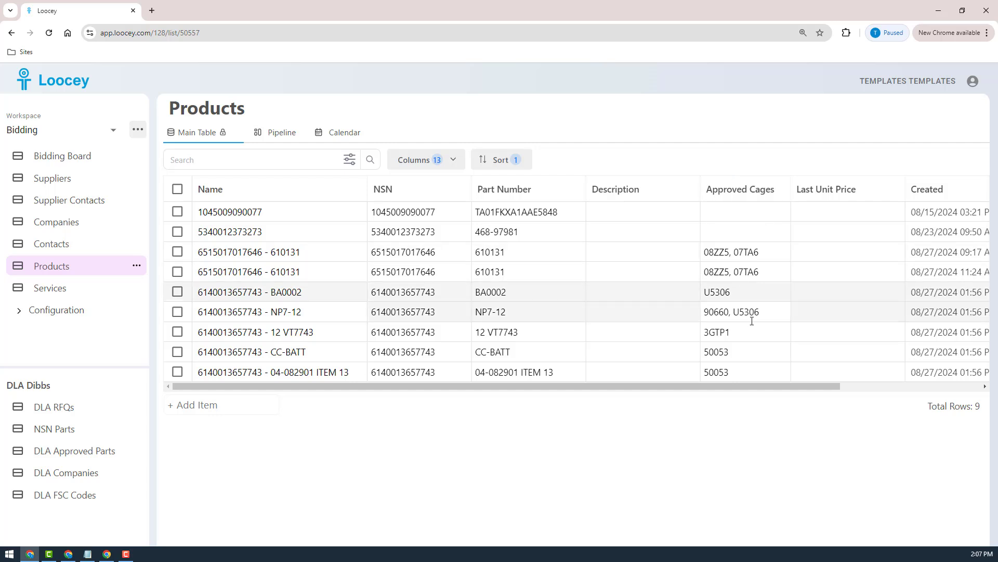
left_click_drag(746, 393, 660, 410)
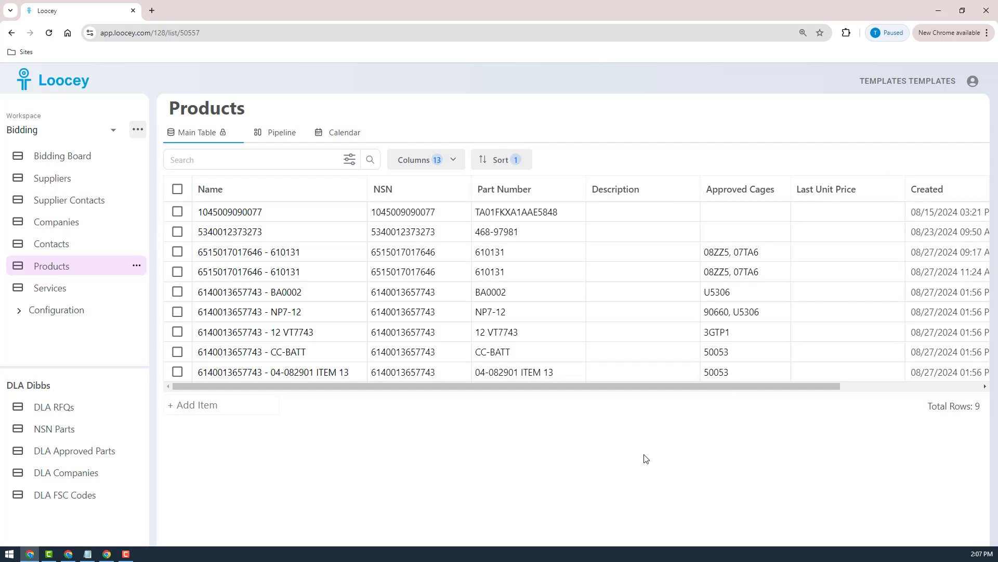
left_click_drag(591, 387, 294, 415)
View the Services list, and open bid SPE2DH24T1573 from the Bidding Board.
left_click(45, 292)
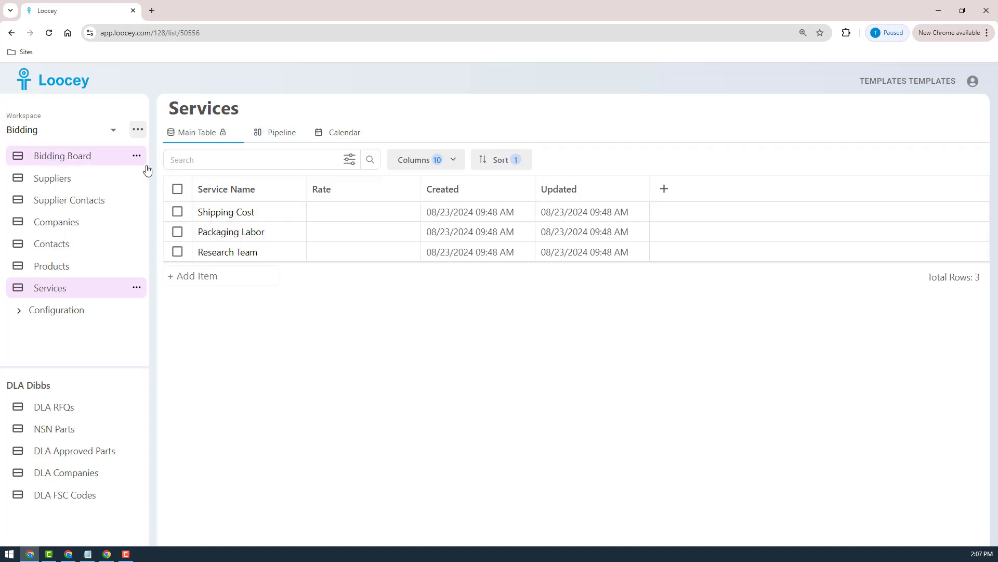
left_click(57, 158)
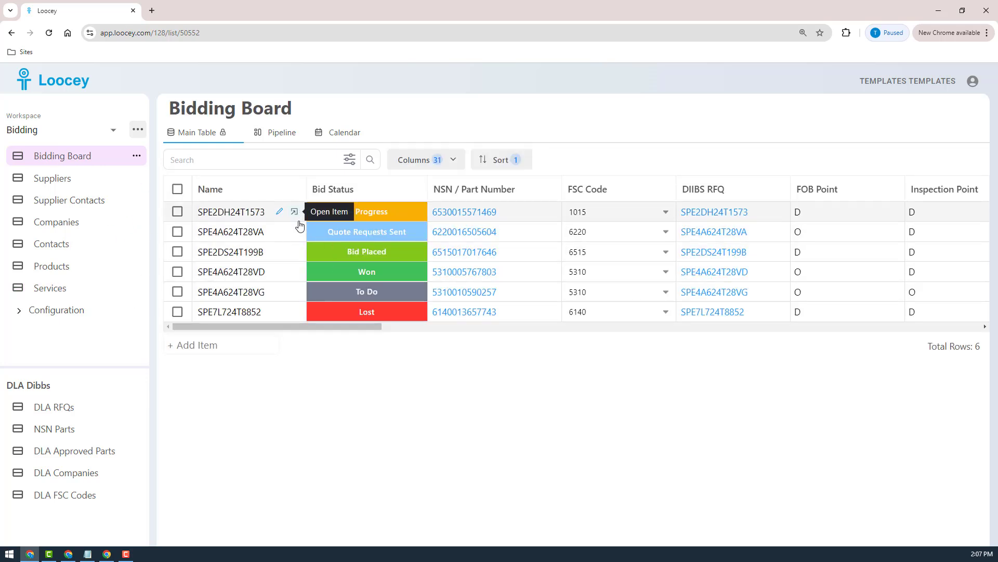
left_click(293, 211)
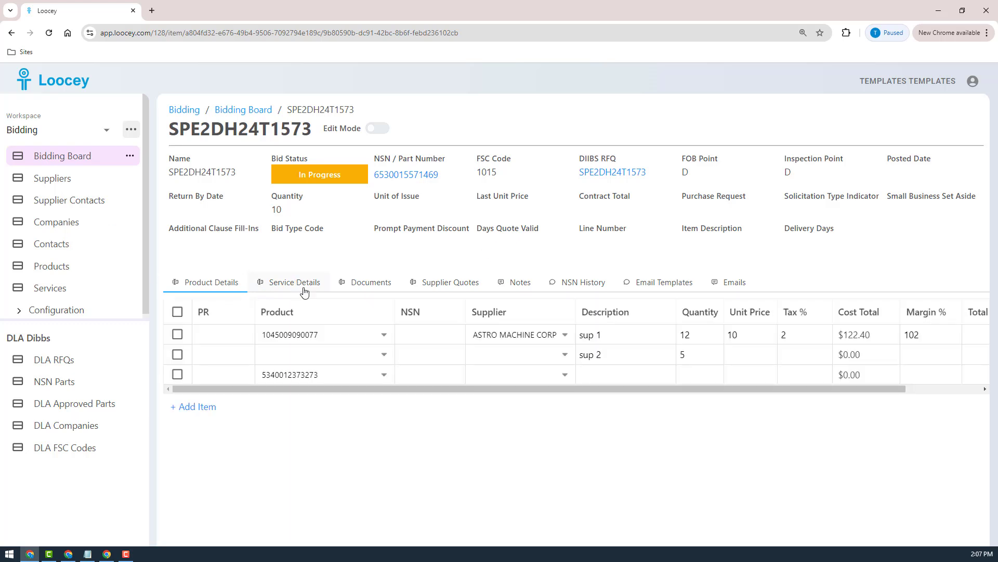
Add a blank line item below the test service in the bid's Service Details.
left_click(301, 289)
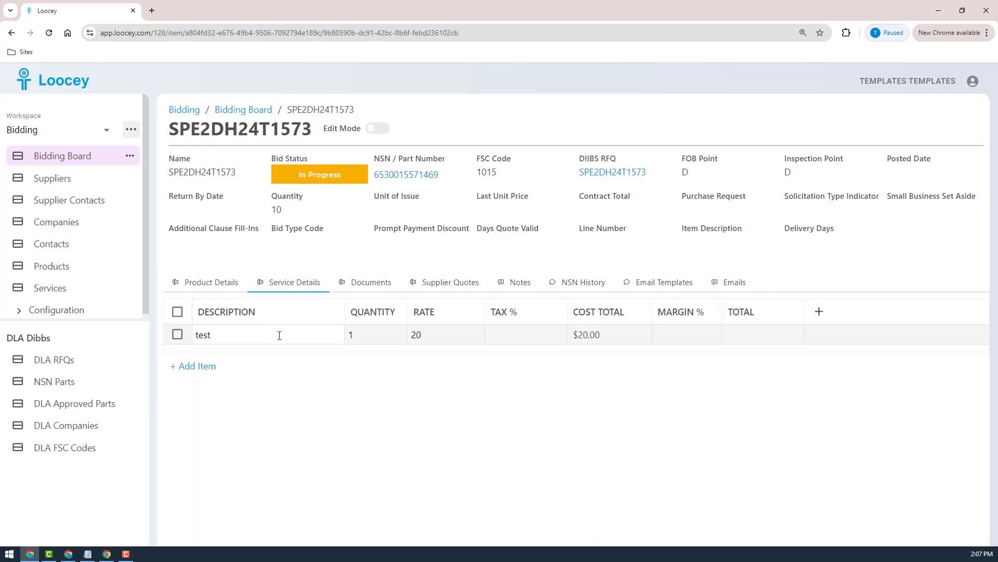
left_click(215, 371)
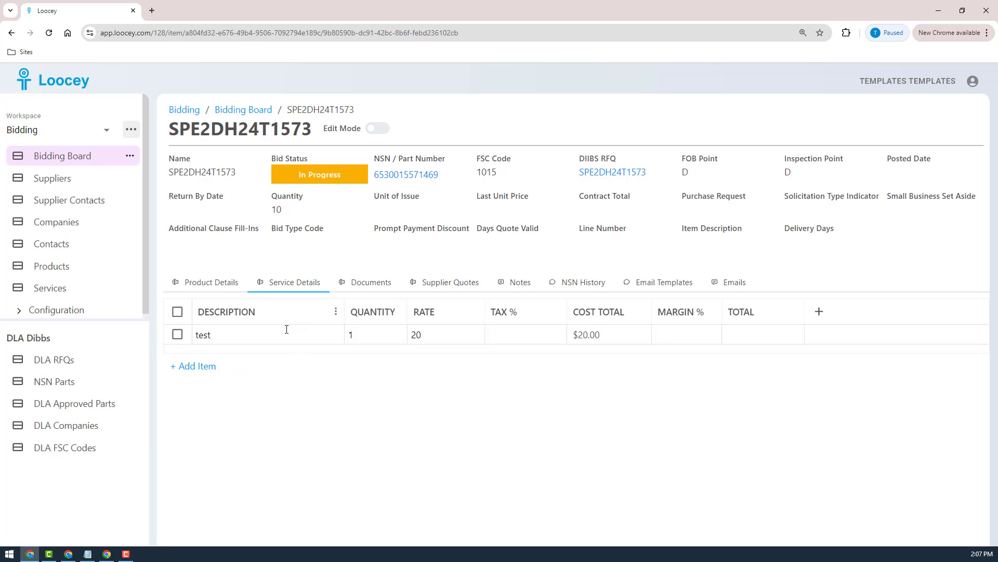
left_click(190, 365)
left_click(264, 355)
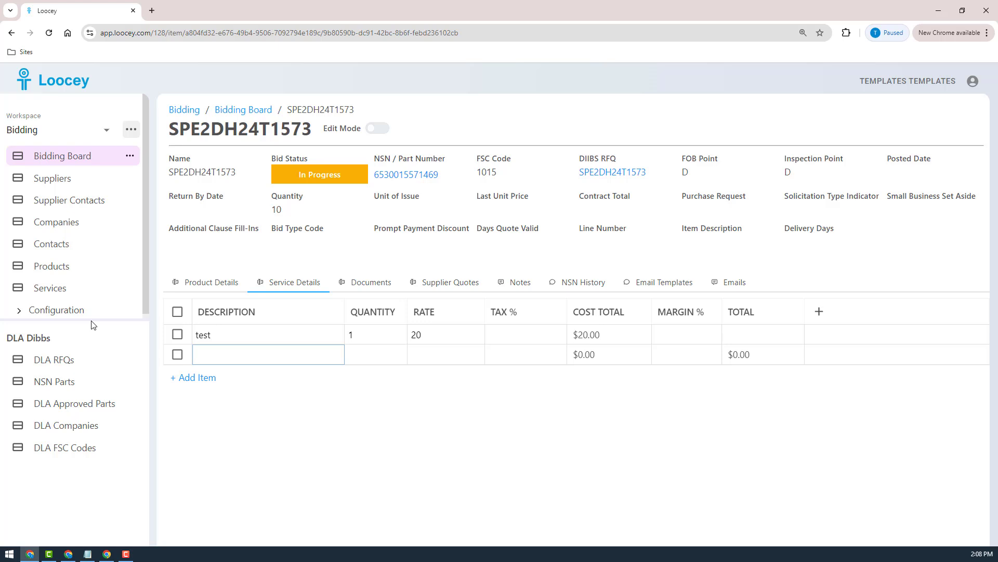
Return to the Bidding Board, enlarging the workspace navigation area above DLA Dibbs, and start a new item entry below the bids.
left_click(93, 157)
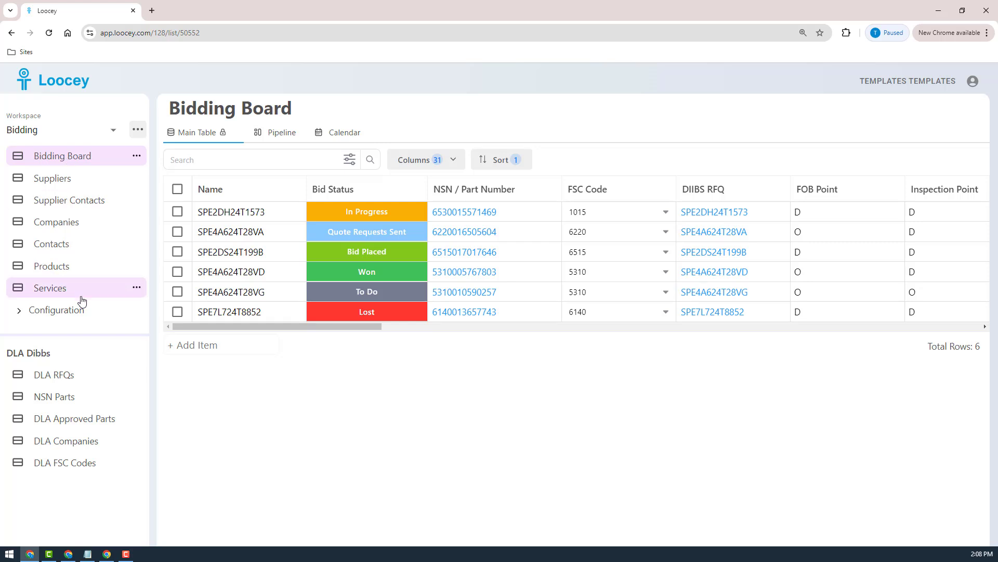
left_click_drag(100, 335, 101, 356)
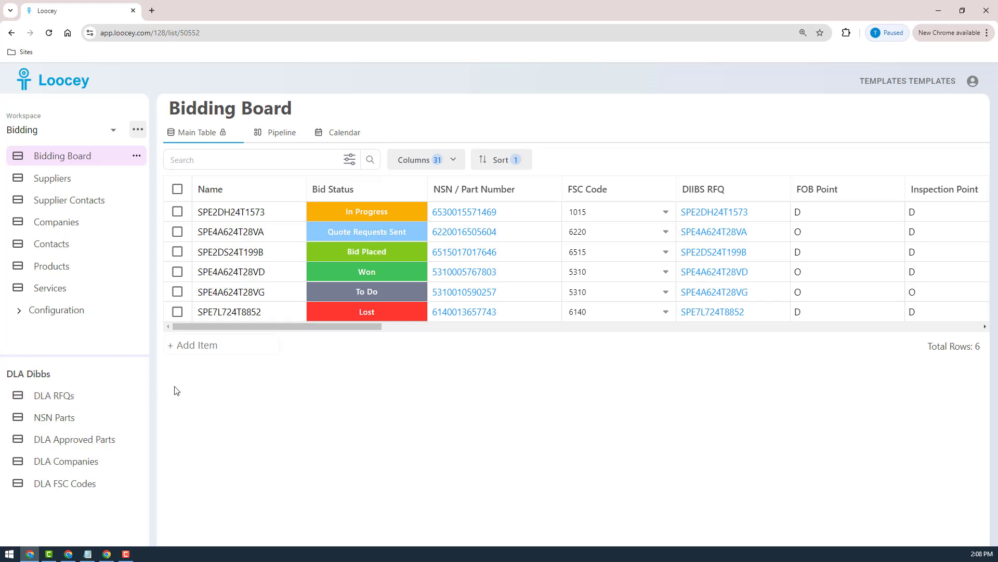
left_click(206, 346)
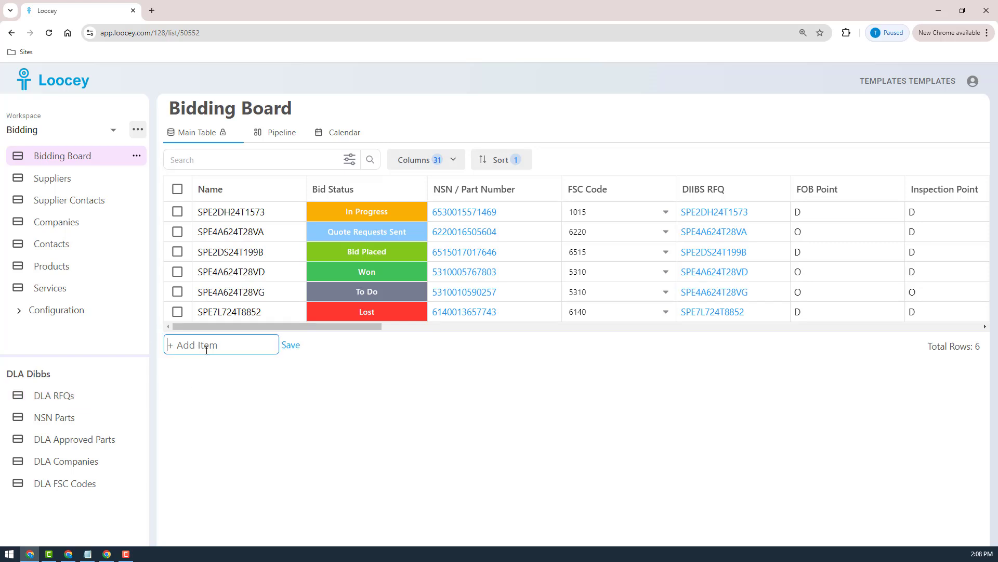